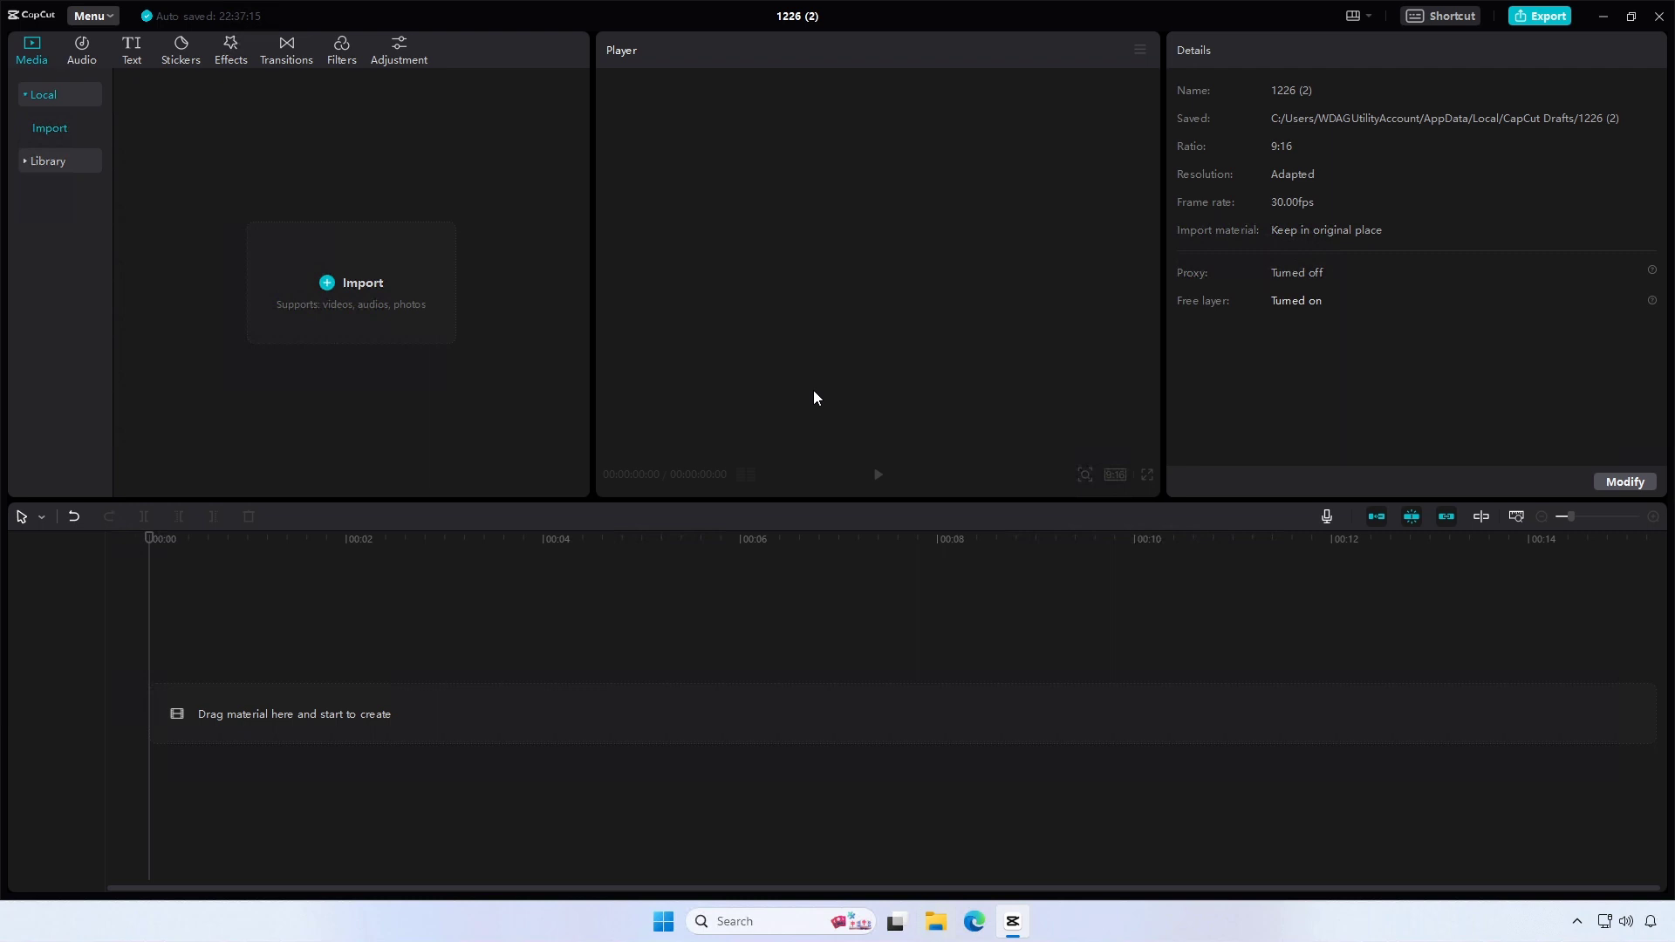
Expand the Library in the Media panel to show the Trending stock clips.
{"action": "left_click", "coordinate": [27, 162]}
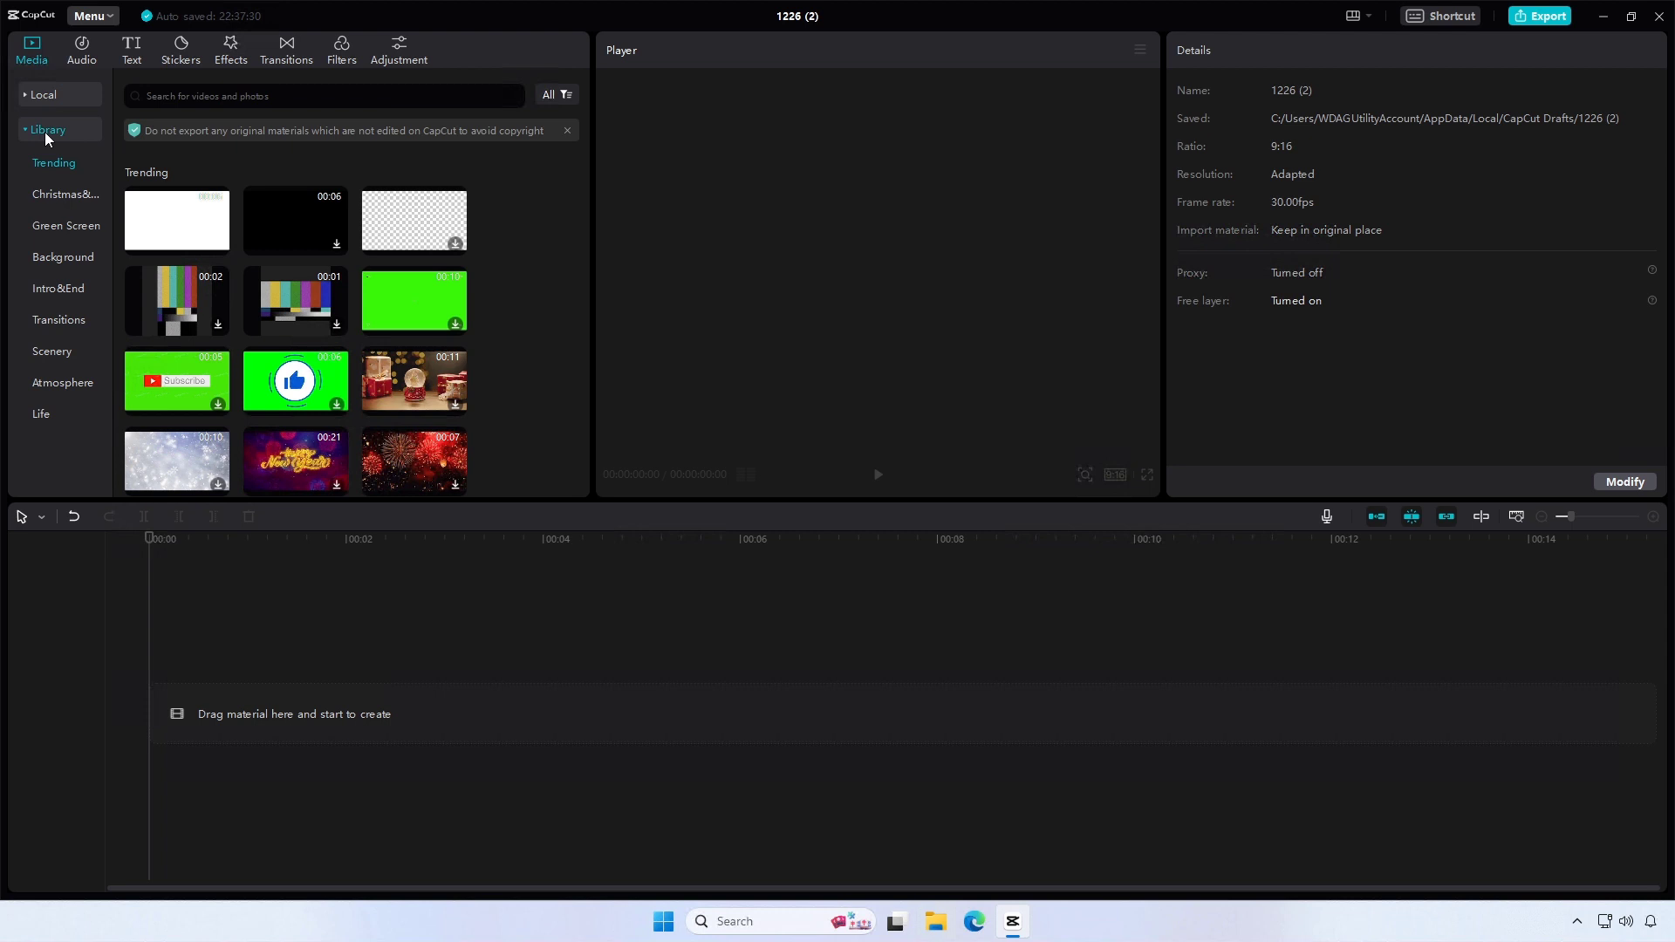
Preview the white and black Trending clips, then place the white clip at 00:00.
{"action": "mouse_move", "coordinate": [176, 220]}
{"action": "left_click", "coordinate": [167, 218]}
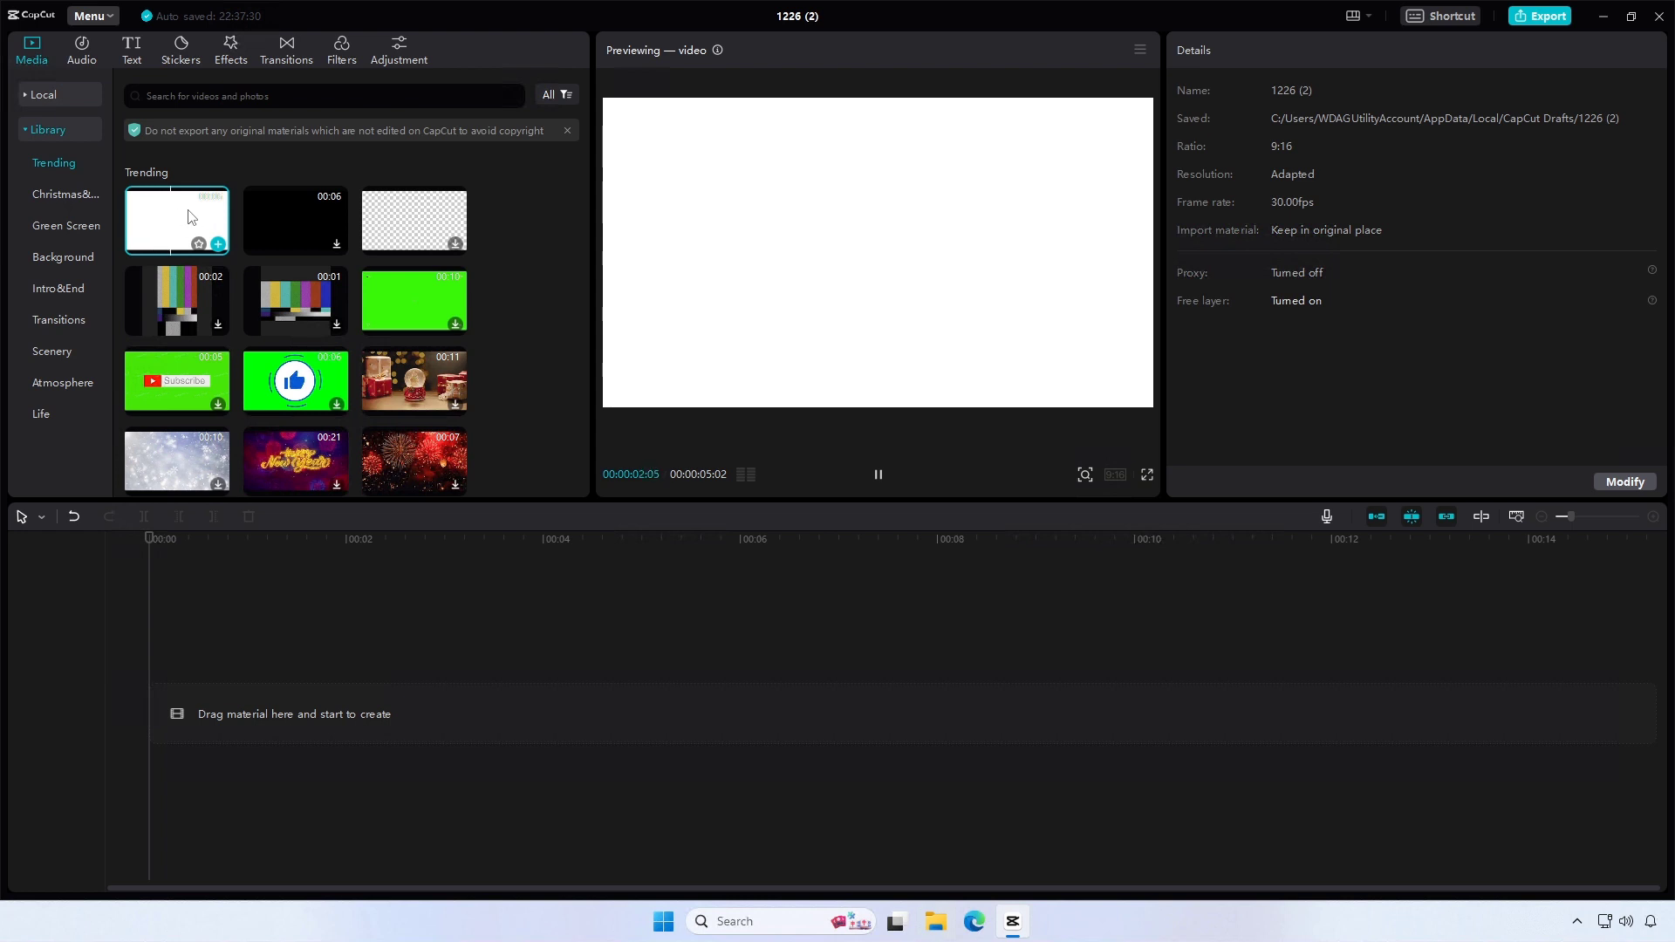
{"action": "left_click", "coordinate": [300, 211]}
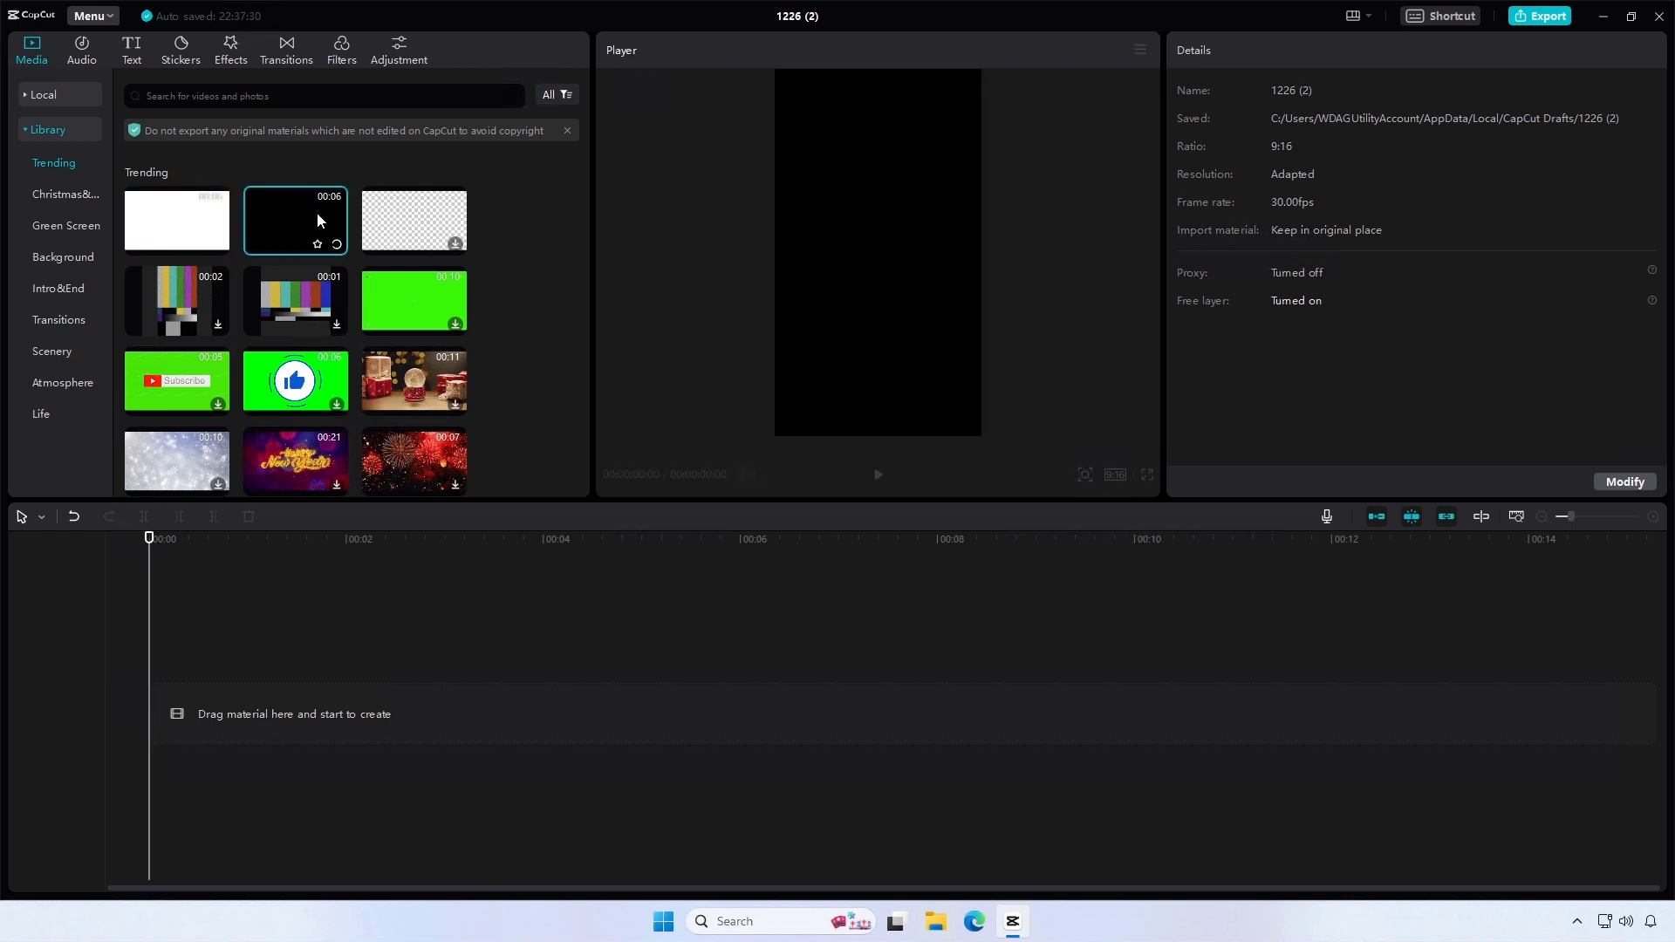
{"action": "left_click", "coordinate": [182, 220]}
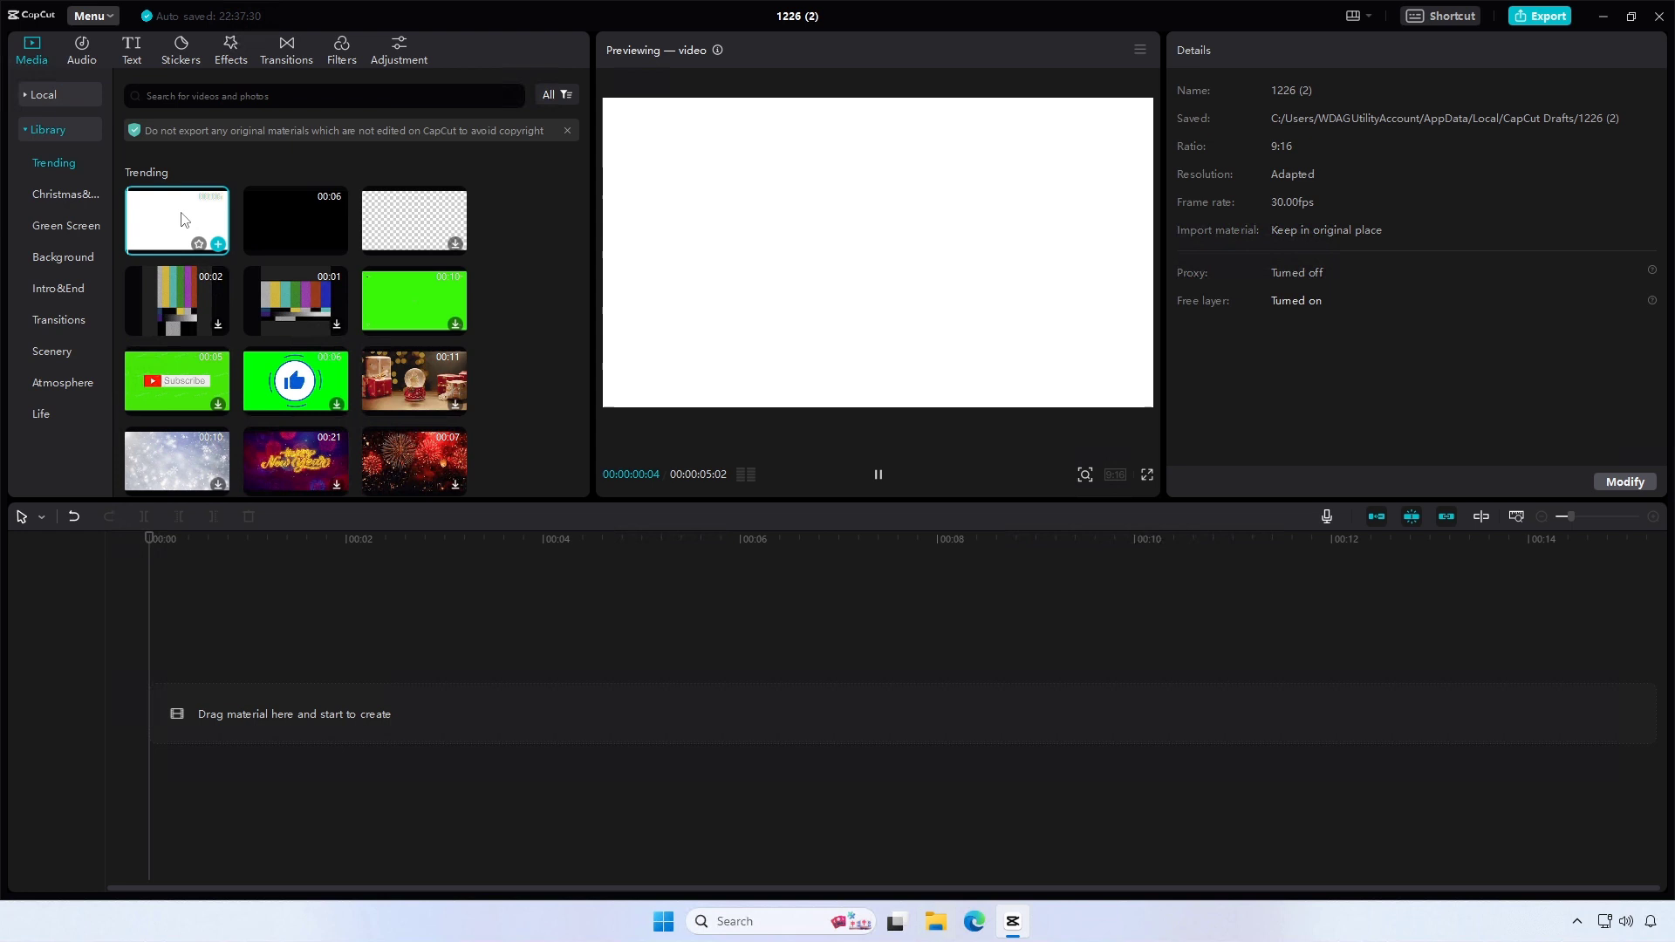
{"action": "left_click_drag", "start_coordinate": [182, 226], "coordinate": [149, 741]}
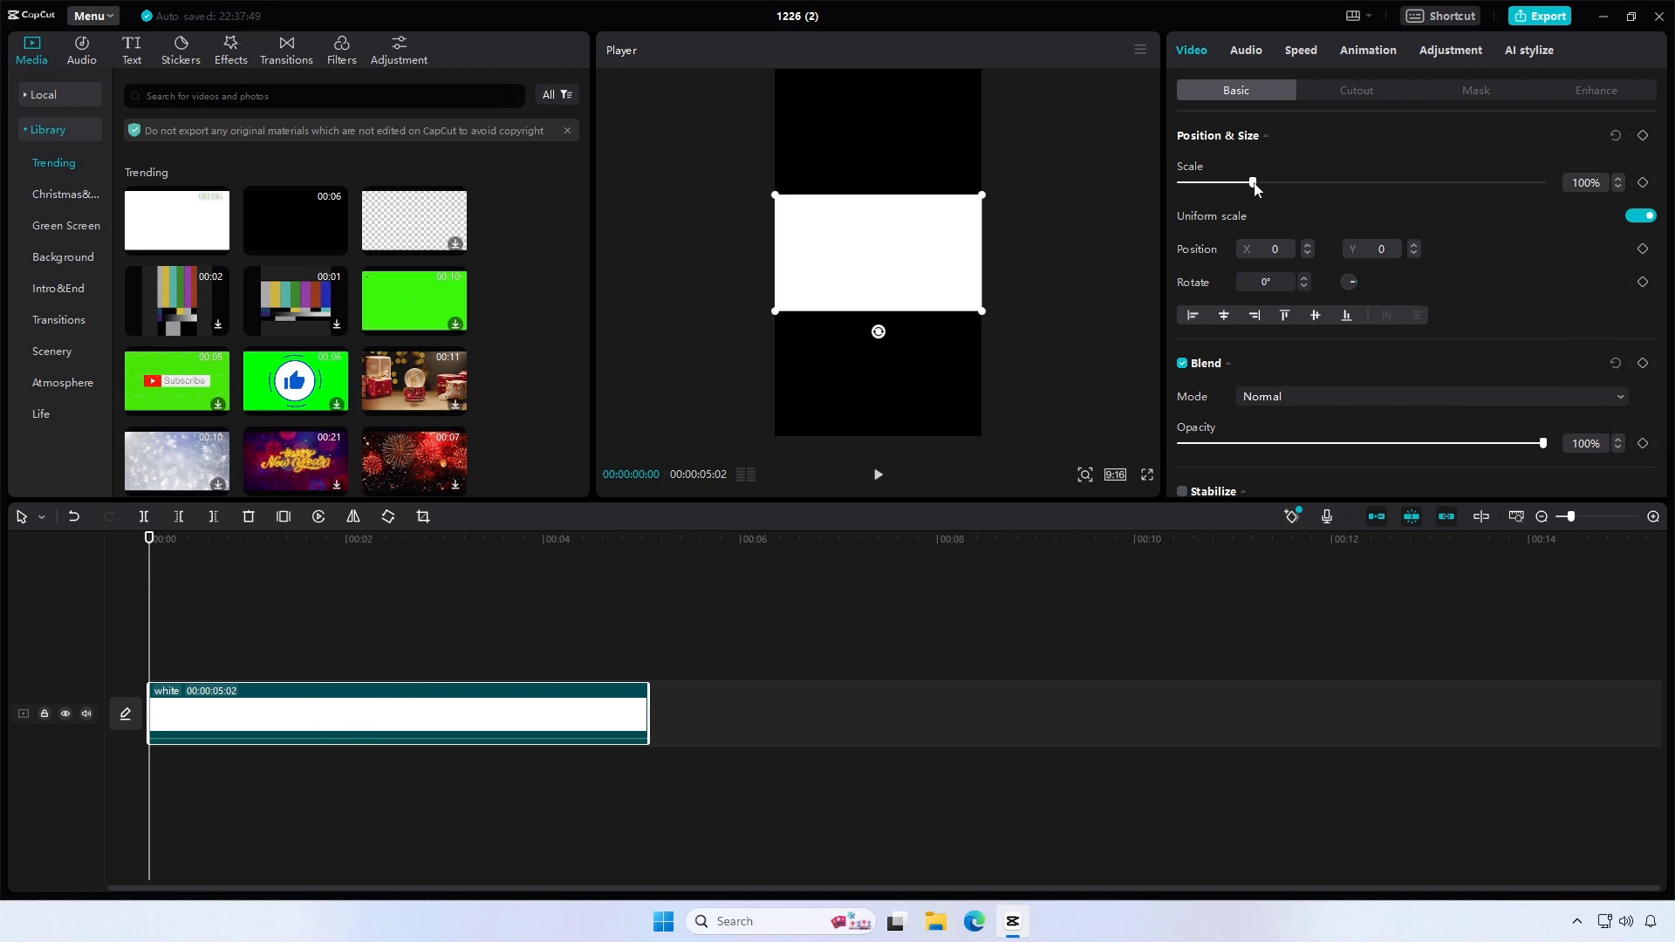
Lower the white clip's Scale to 52% under Position & Size.
{"action": "left_click_drag", "start_coordinate": [1252, 185], "coordinate": [1219, 185]}
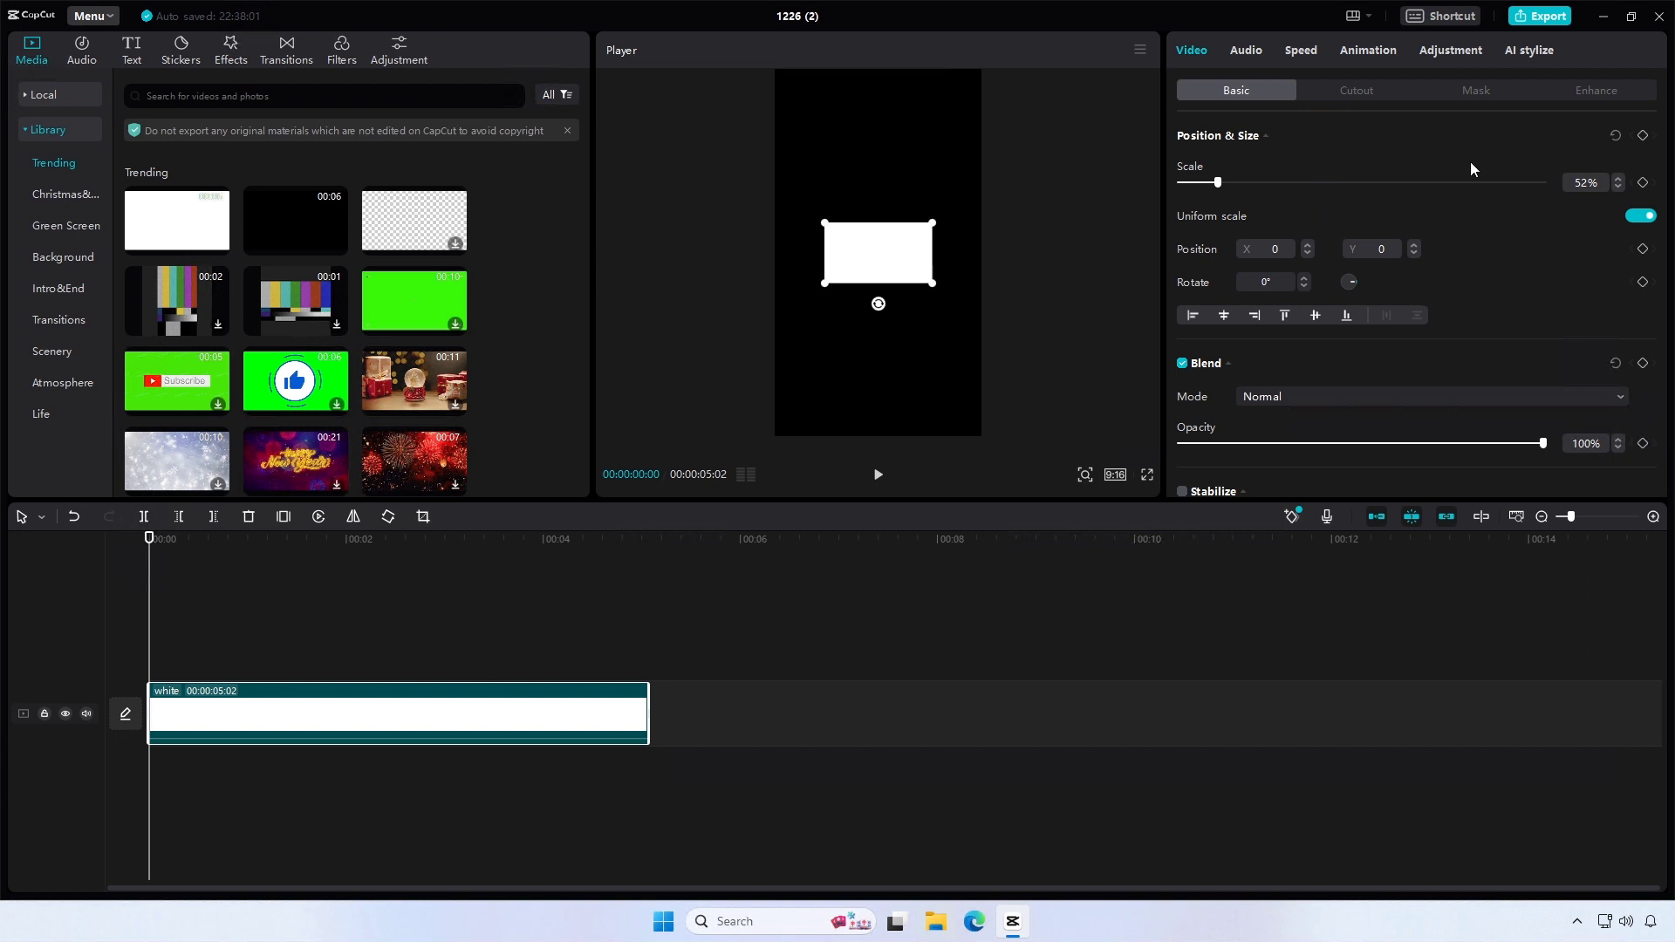
{"action": "scroll", "coordinate": [1465, 179], "scroll_direction": "down", "scroll_amount": 1}
{"action": "scroll", "coordinate": [1429, 226], "scroll_direction": "down", "scroll_amount": 5}
{"action": "scroll", "coordinate": [1428, 232], "scroll_direction": "down", "scroll_amount": 2}
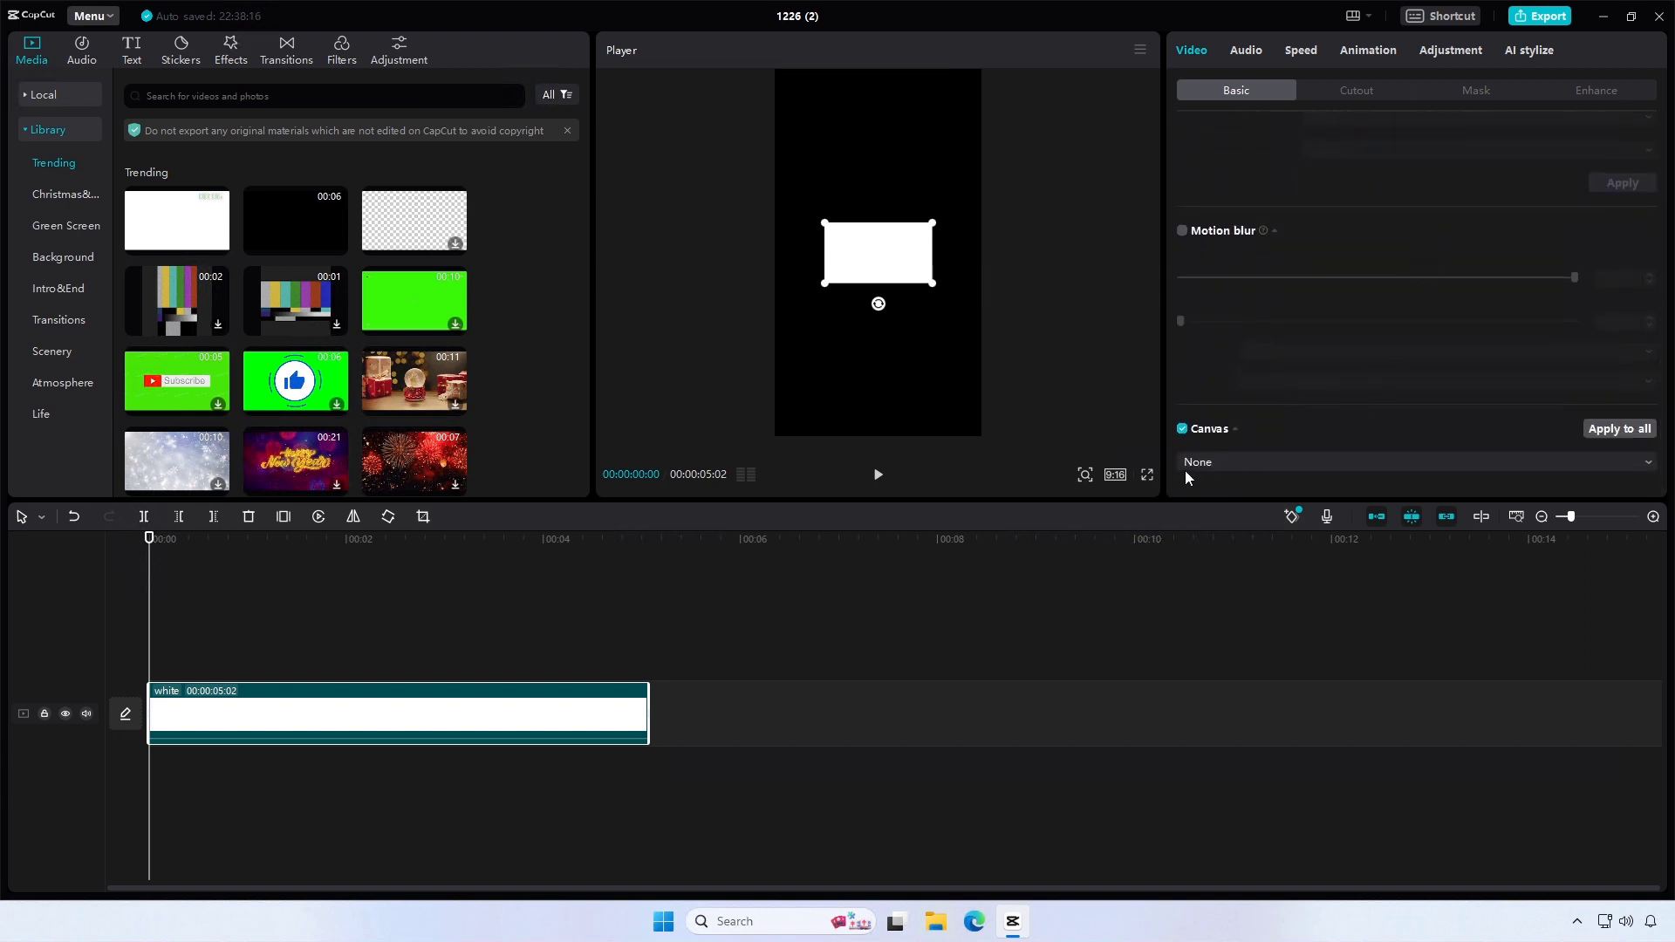
Set Canvas to Color, try white, grey, pink, red and peach swatches, and settle on cyan.
{"action": "left_click", "coordinate": [1228, 466]}
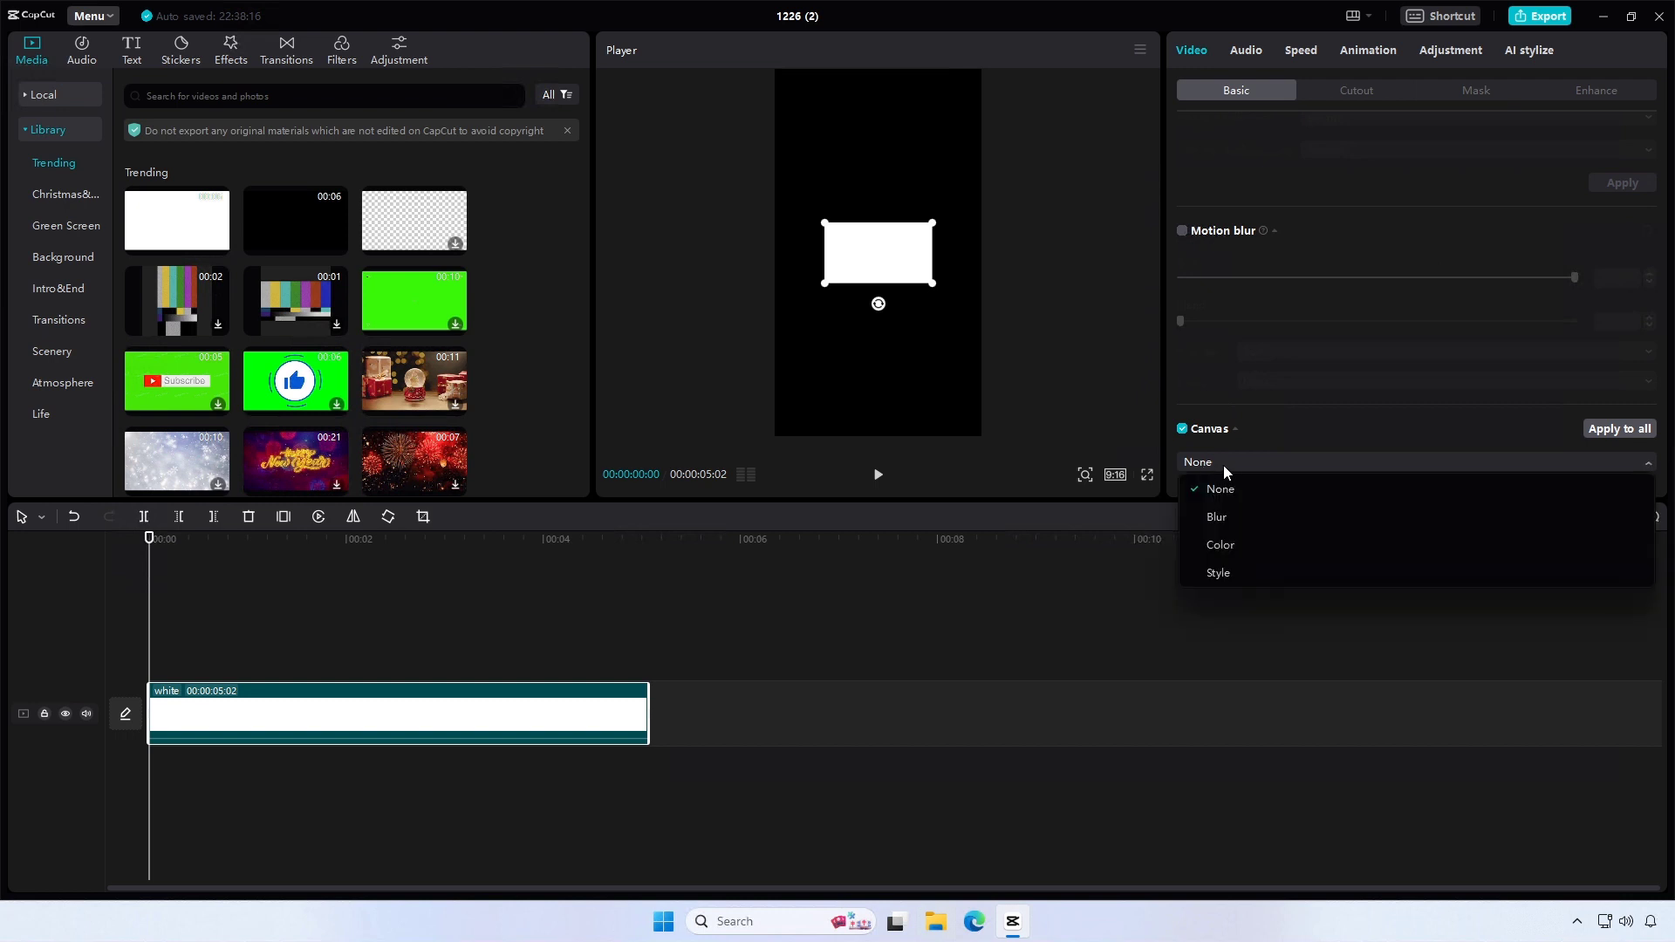
{"action": "left_click", "coordinate": [1223, 547]}
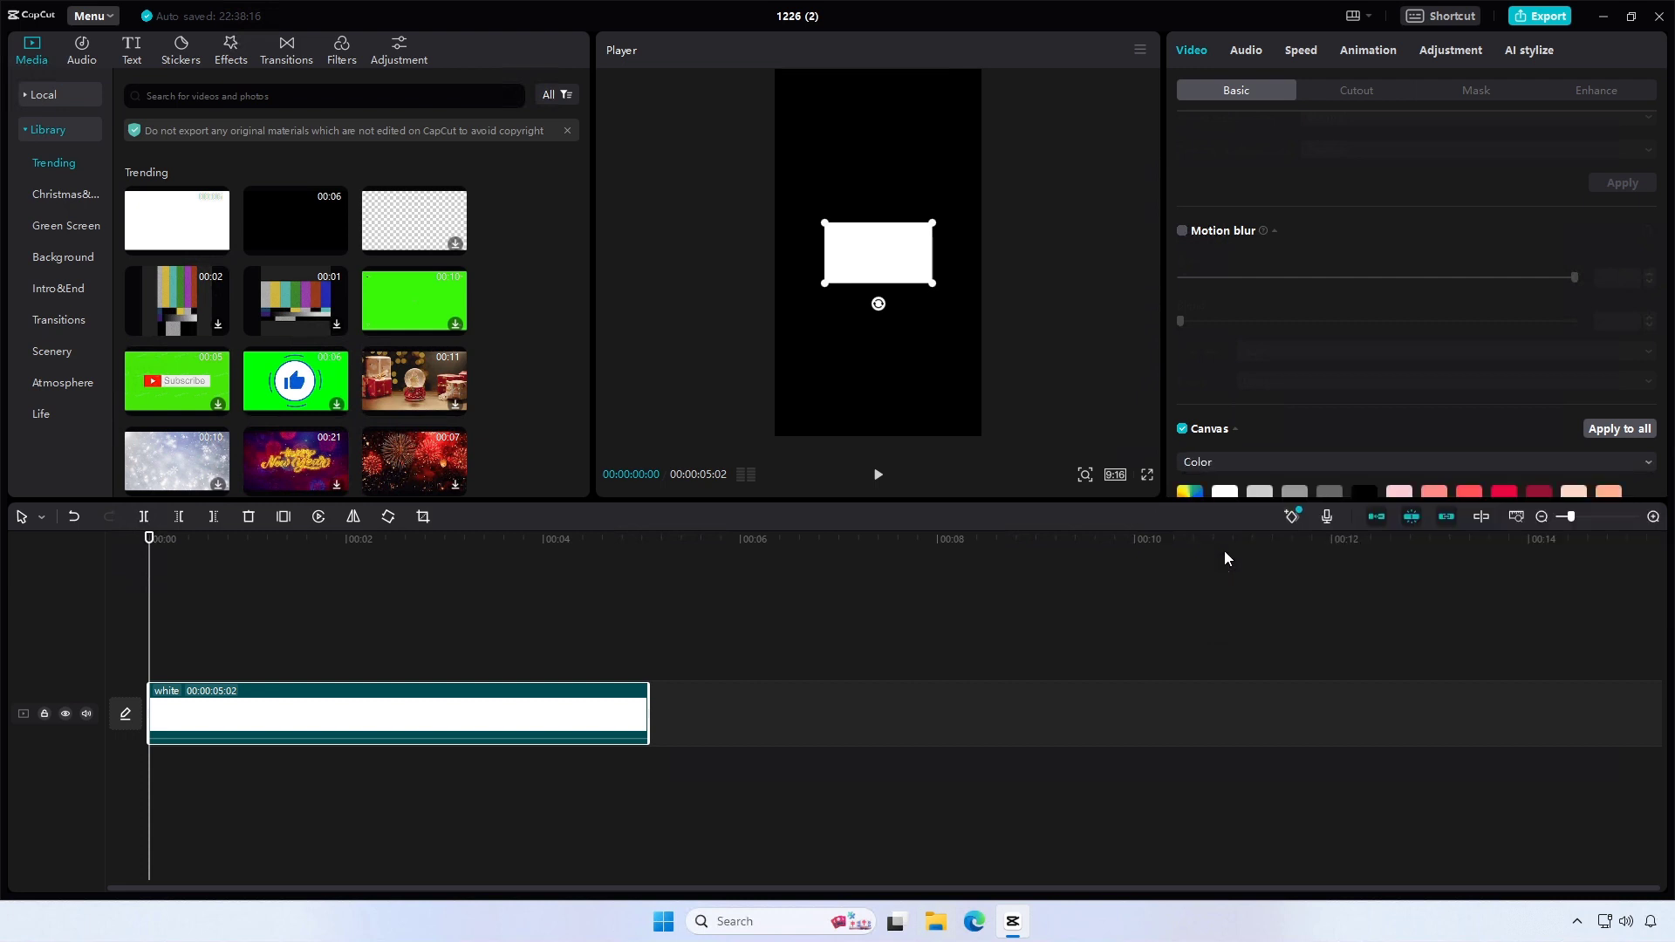
{"action": "scroll", "coordinate": [1299, 413], "scroll_direction": "down", "scroll_amount": 1}
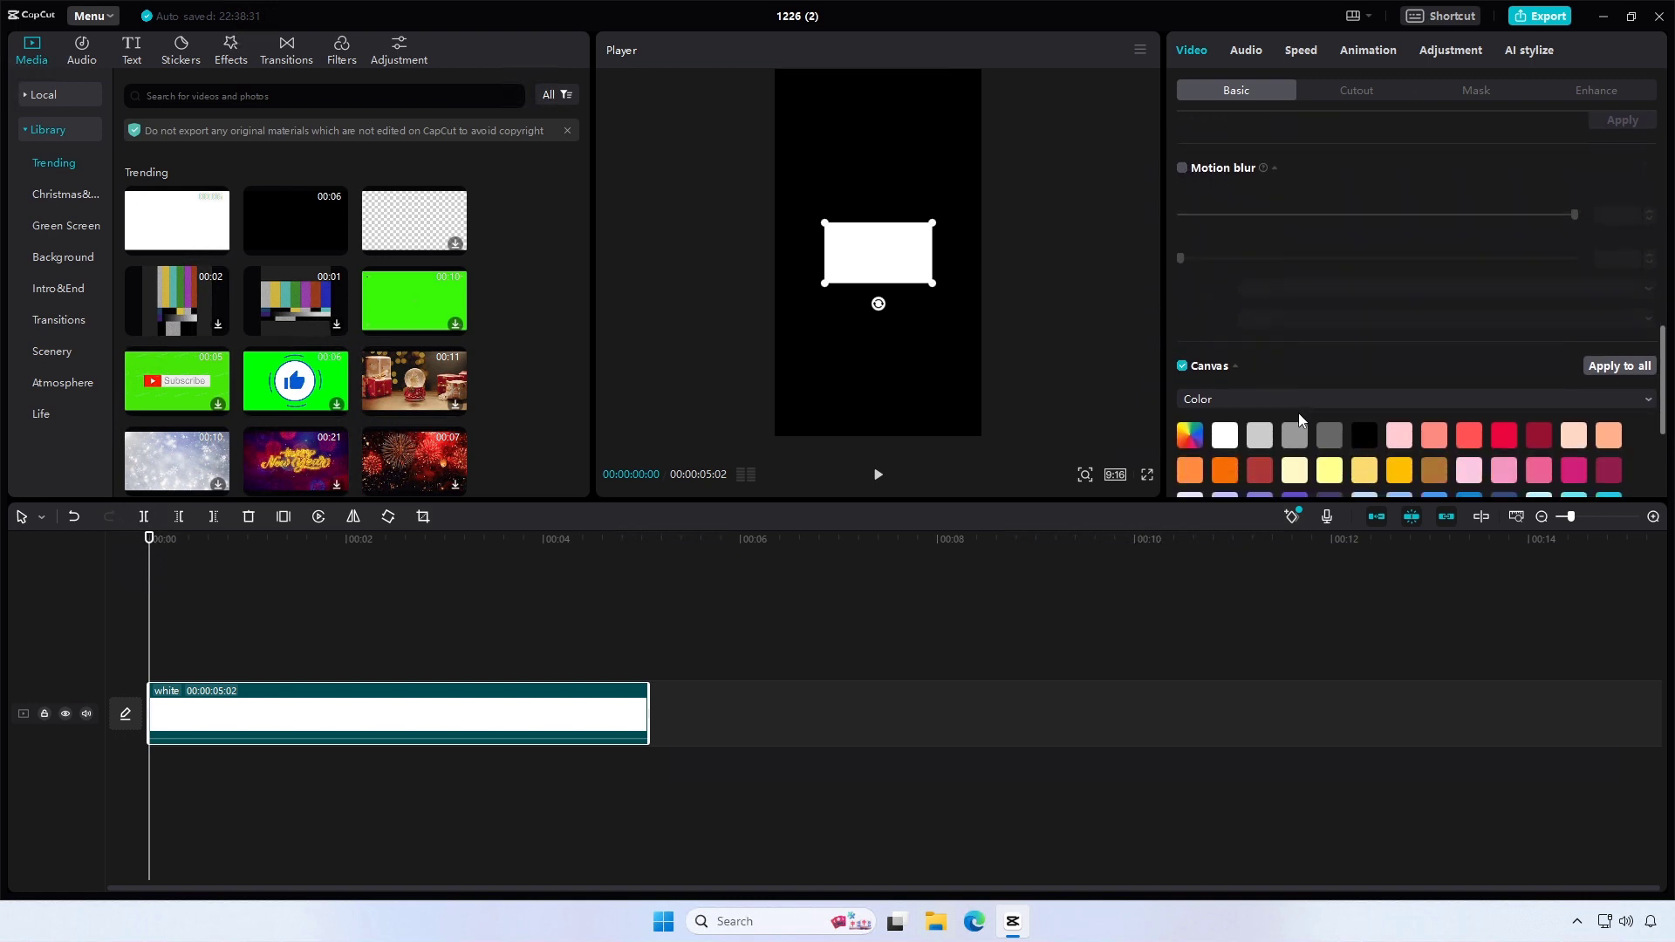
{"action": "scroll", "coordinate": [1298, 414], "scroll_direction": "down", "scroll_amount": 1}
{"action": "scroll", "coordinate": [1299, 417], "scroll_direction": "down", "scroll_amount": 1}
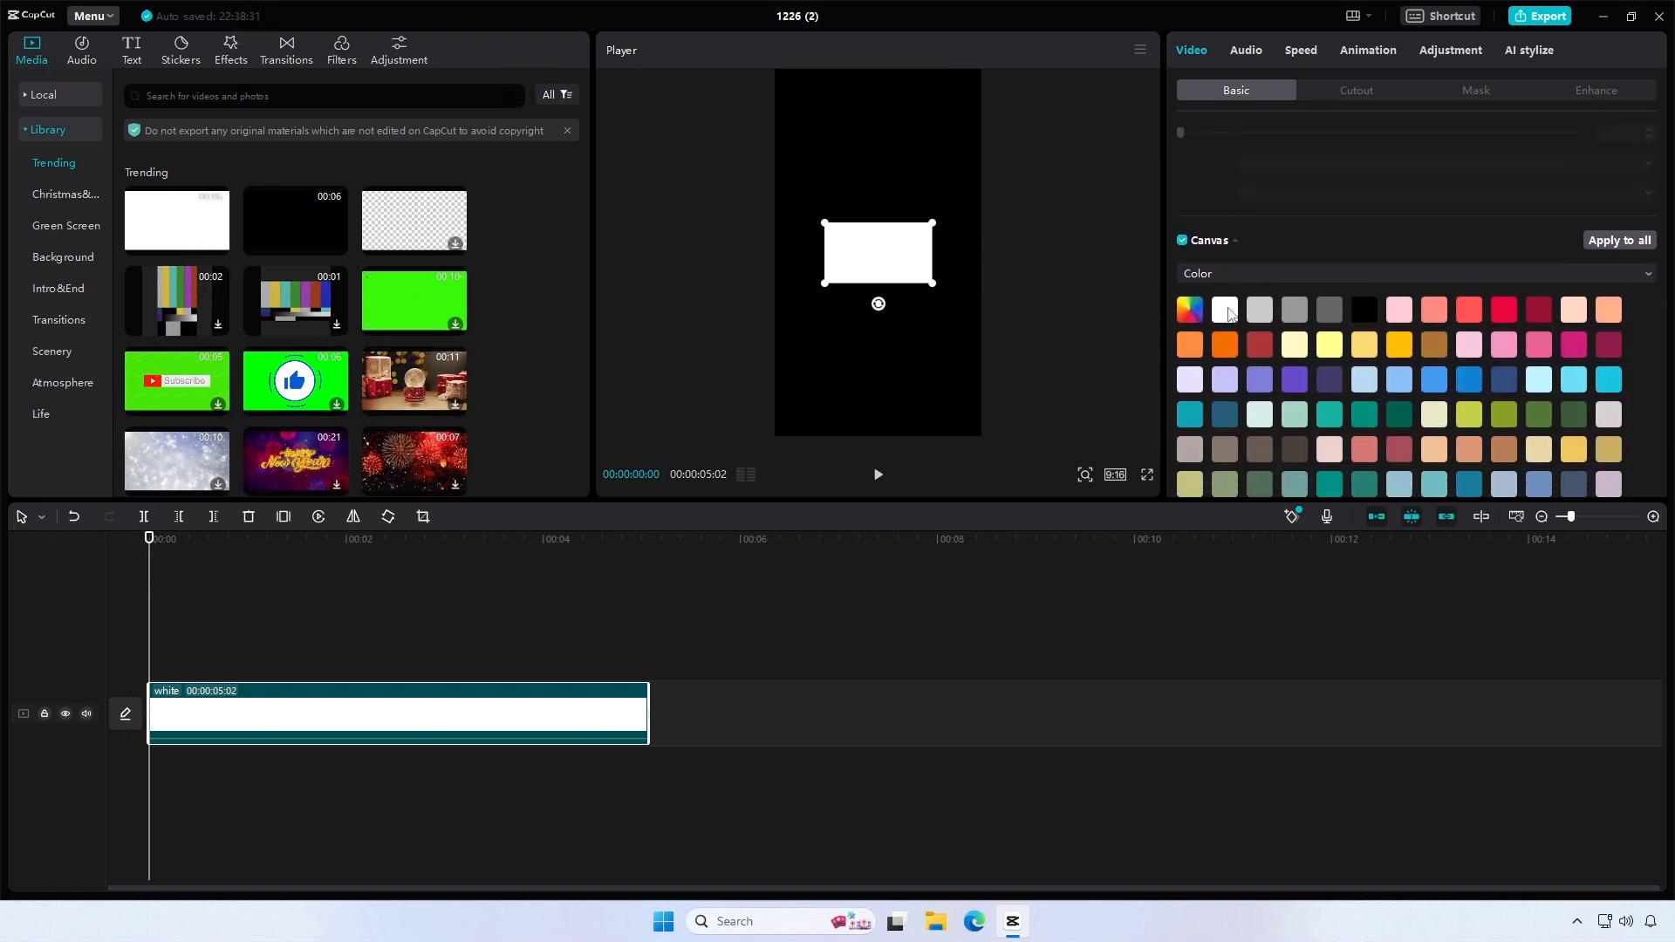
{"action": "left_click", "coordinate": [1224, 312]}
{"action": "left_click", "coordinate": [1261, 314]}
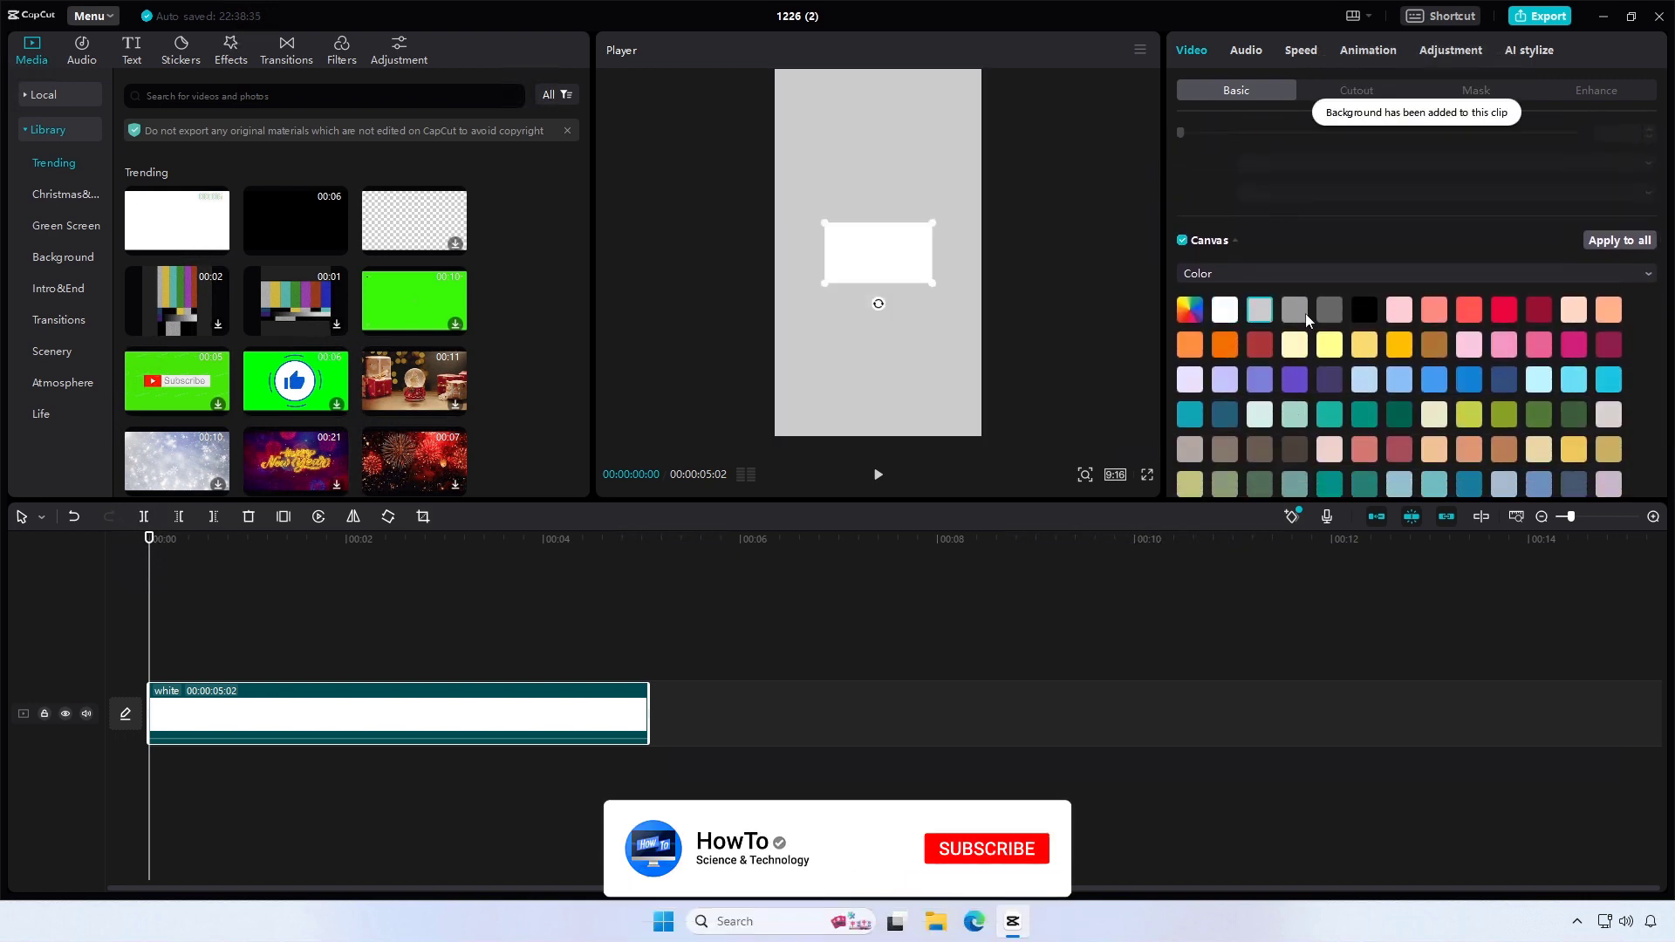
{"action": "left_click", "coordinate": [1296, 312]}
{"action": "left_click", "coordinate": [1332, 314]}
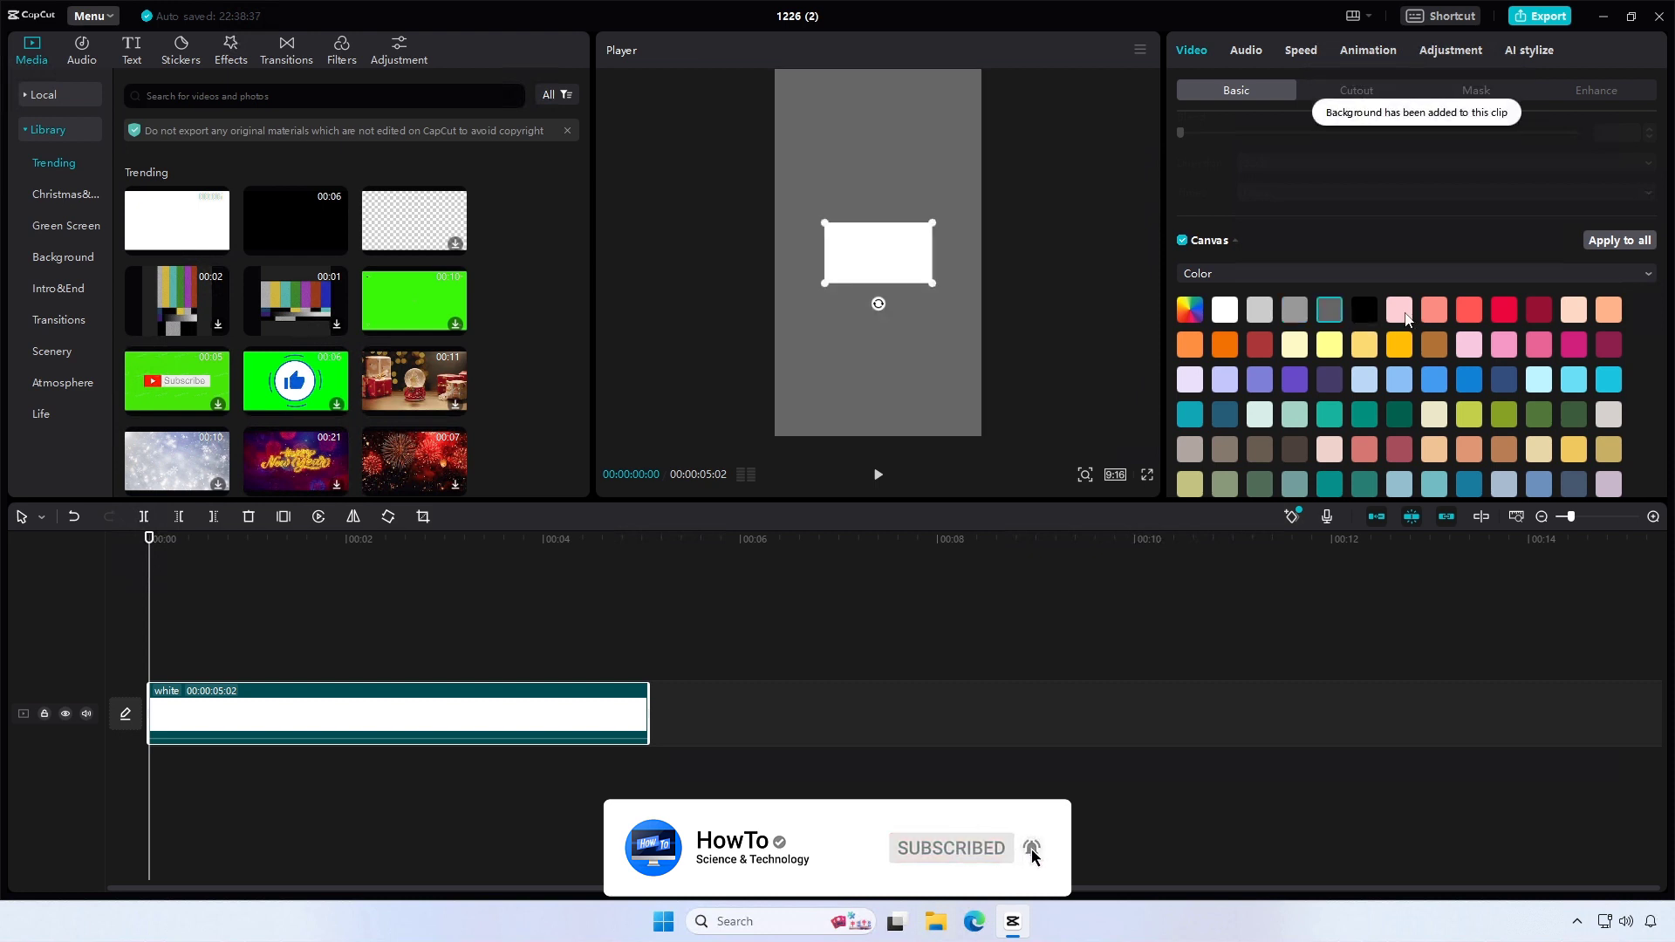
{"action": "left_click", "coordinate": [1398, 311]}
{"action": "left_click", "coordinate": [1468, 311]}
{"action": "left_click", "coordinate": [1573, 310]}
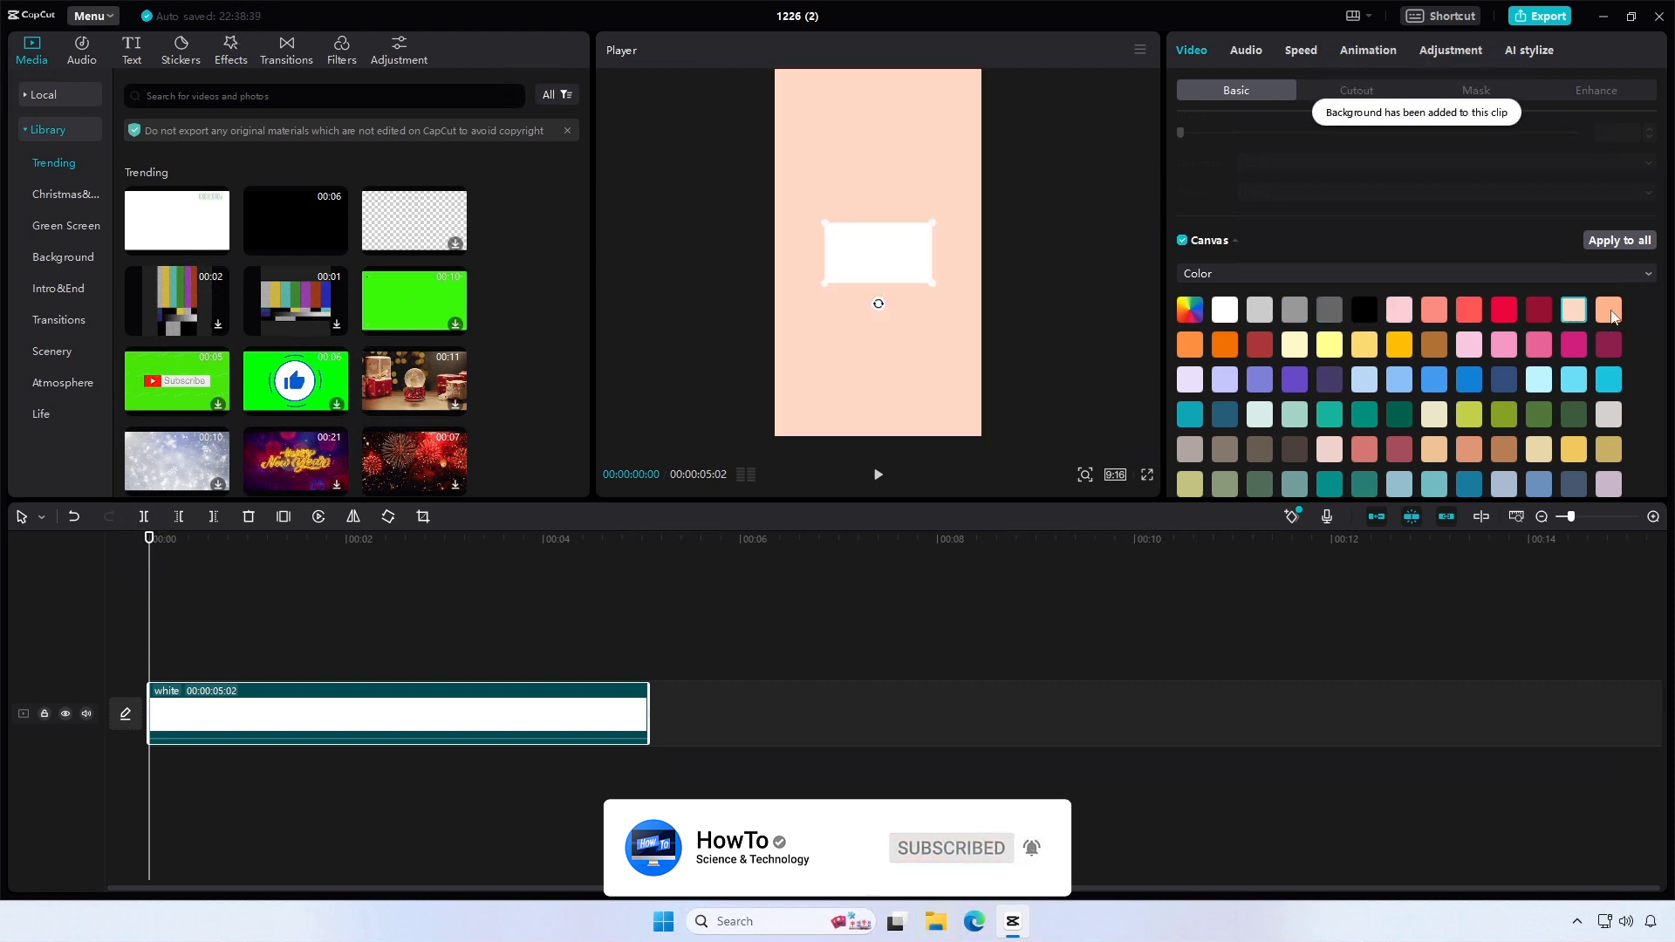
{"action": "left_click", "coordinate": [1609, 380]}
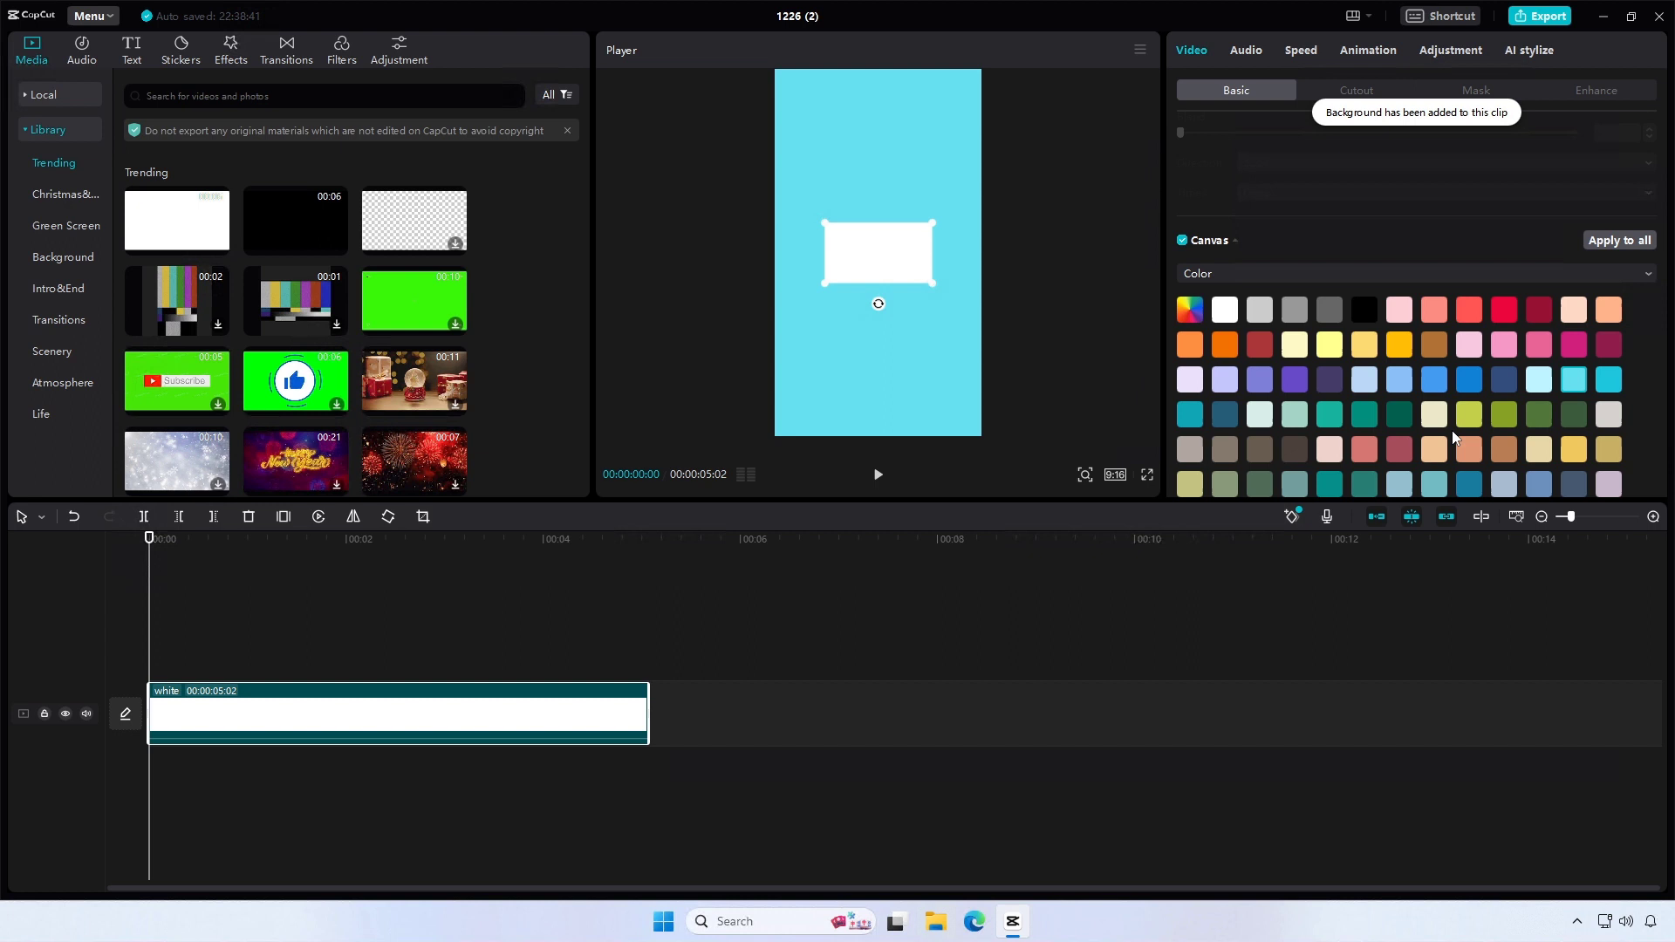
{"action": "scroll", "coordinate": [1352, 431], "scroll_direction": "down", "scroll_amount": 2}
{"action": "scroll", "coordinate": [1410, 474], "scroll_direction": "up", "scroll_amount": 4}
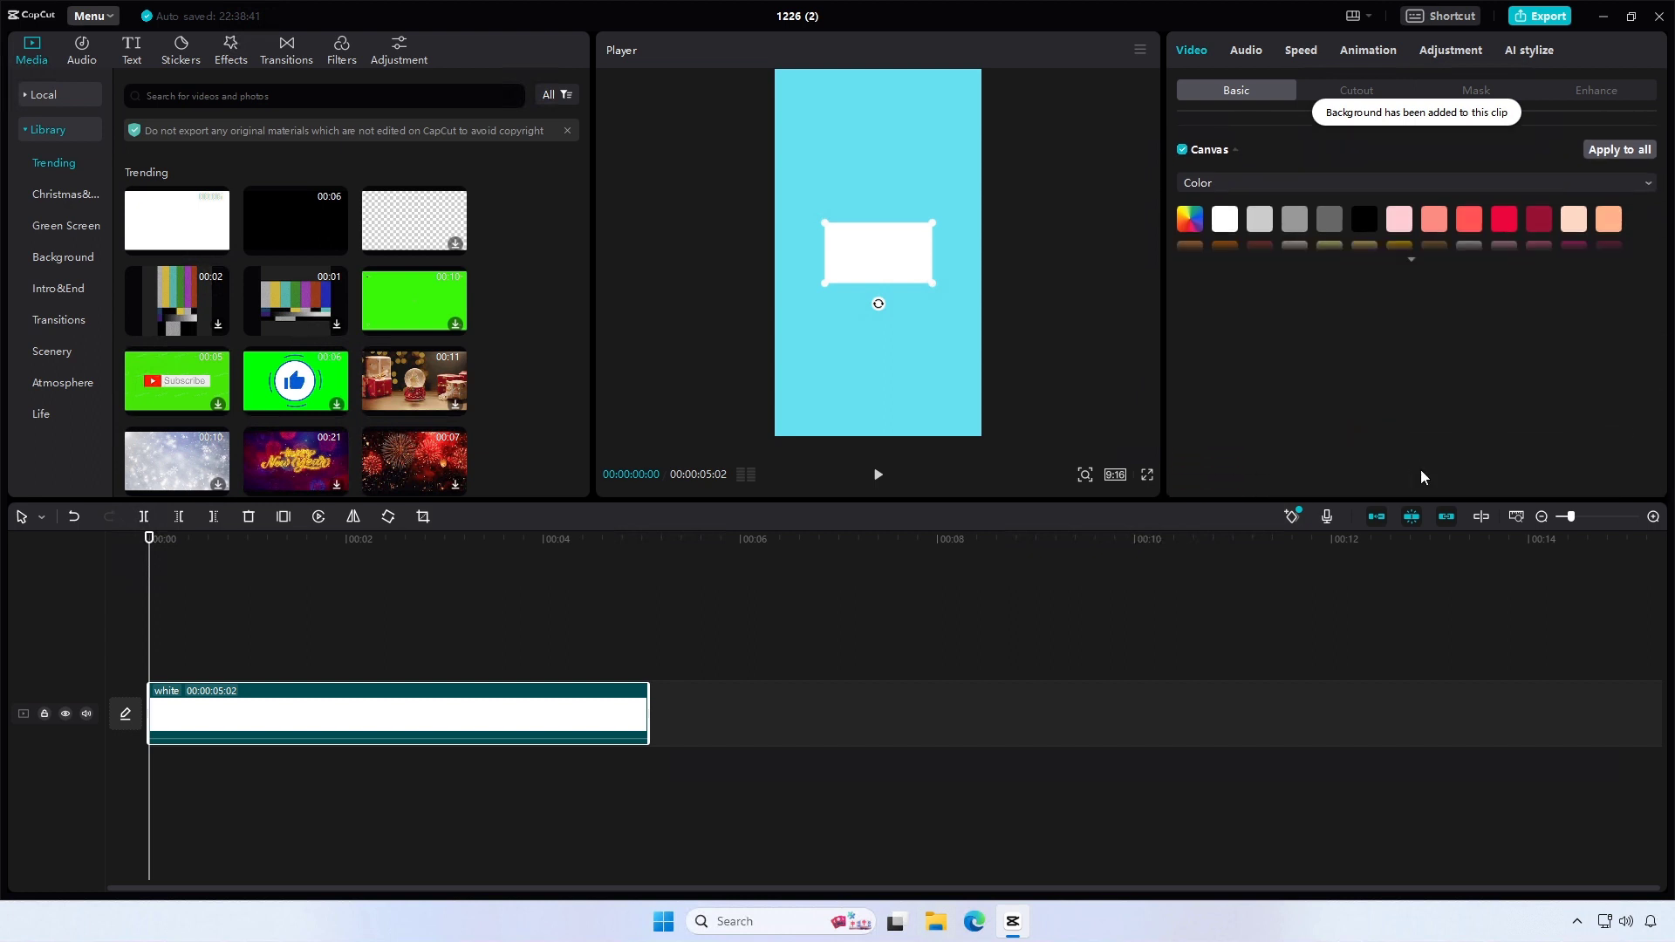
{"action": "left_click", "coordinate": [1414, 467]}
{"action": "scroll", "coordinate": [1380, 413], "scroll_direction": "down", "scroll_amount": 4}
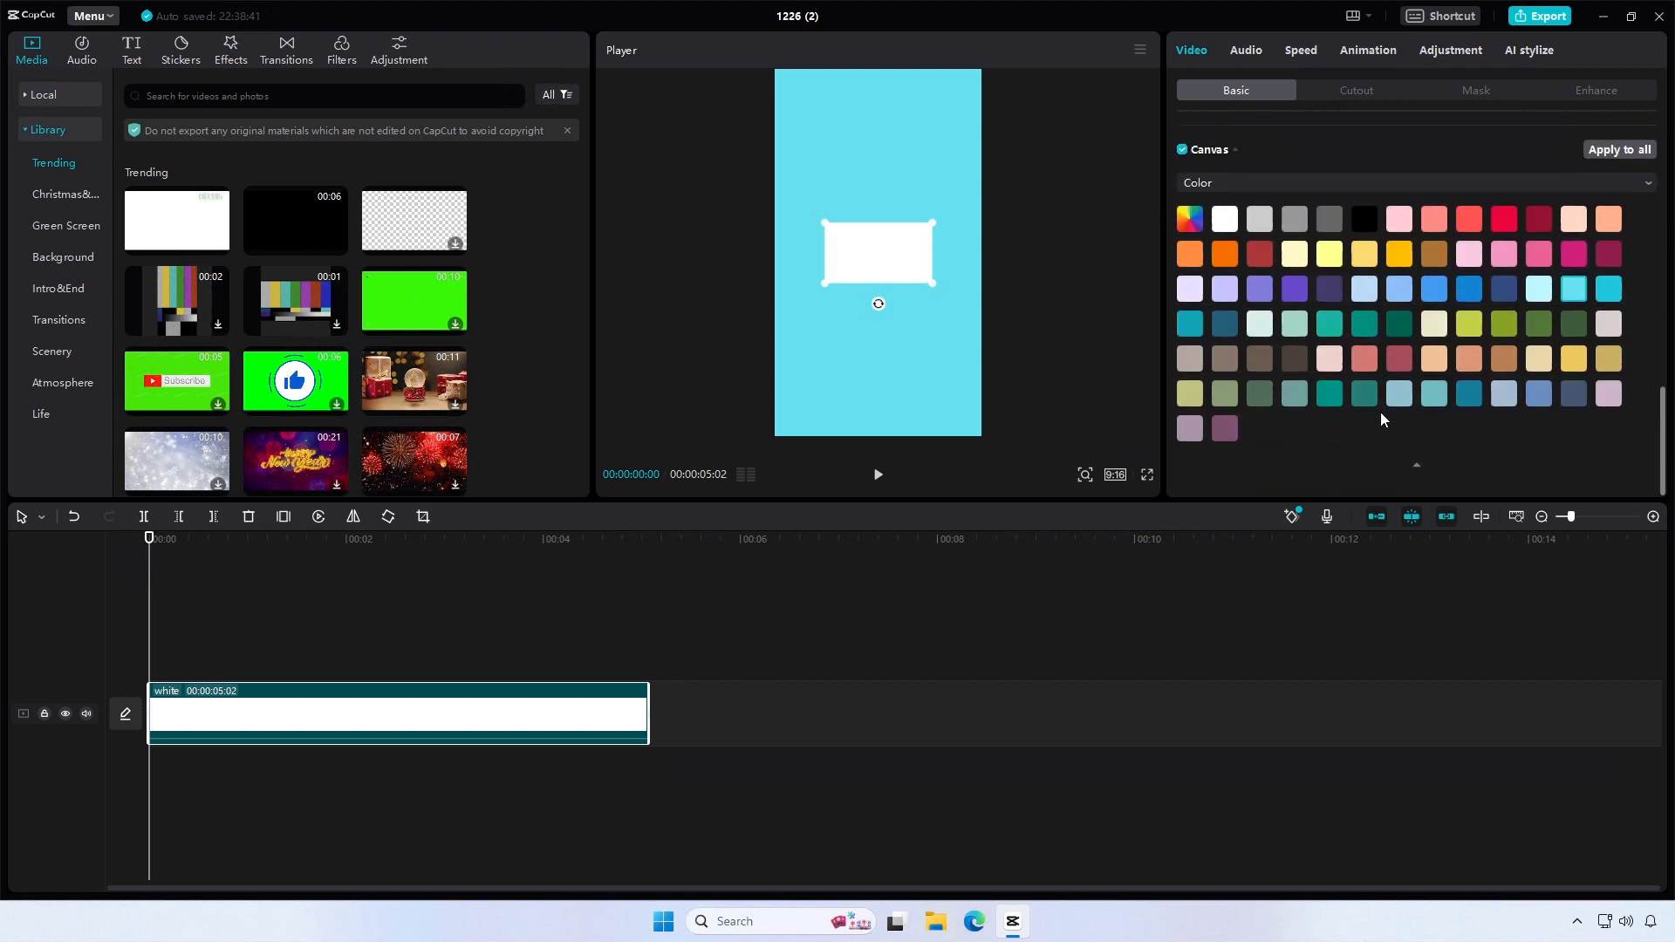
Set a custom sky-blue canvas colour, hex 67B2F1, and close the colour picker.
{"action": "left_click", "coordinate": [1187, 220]}
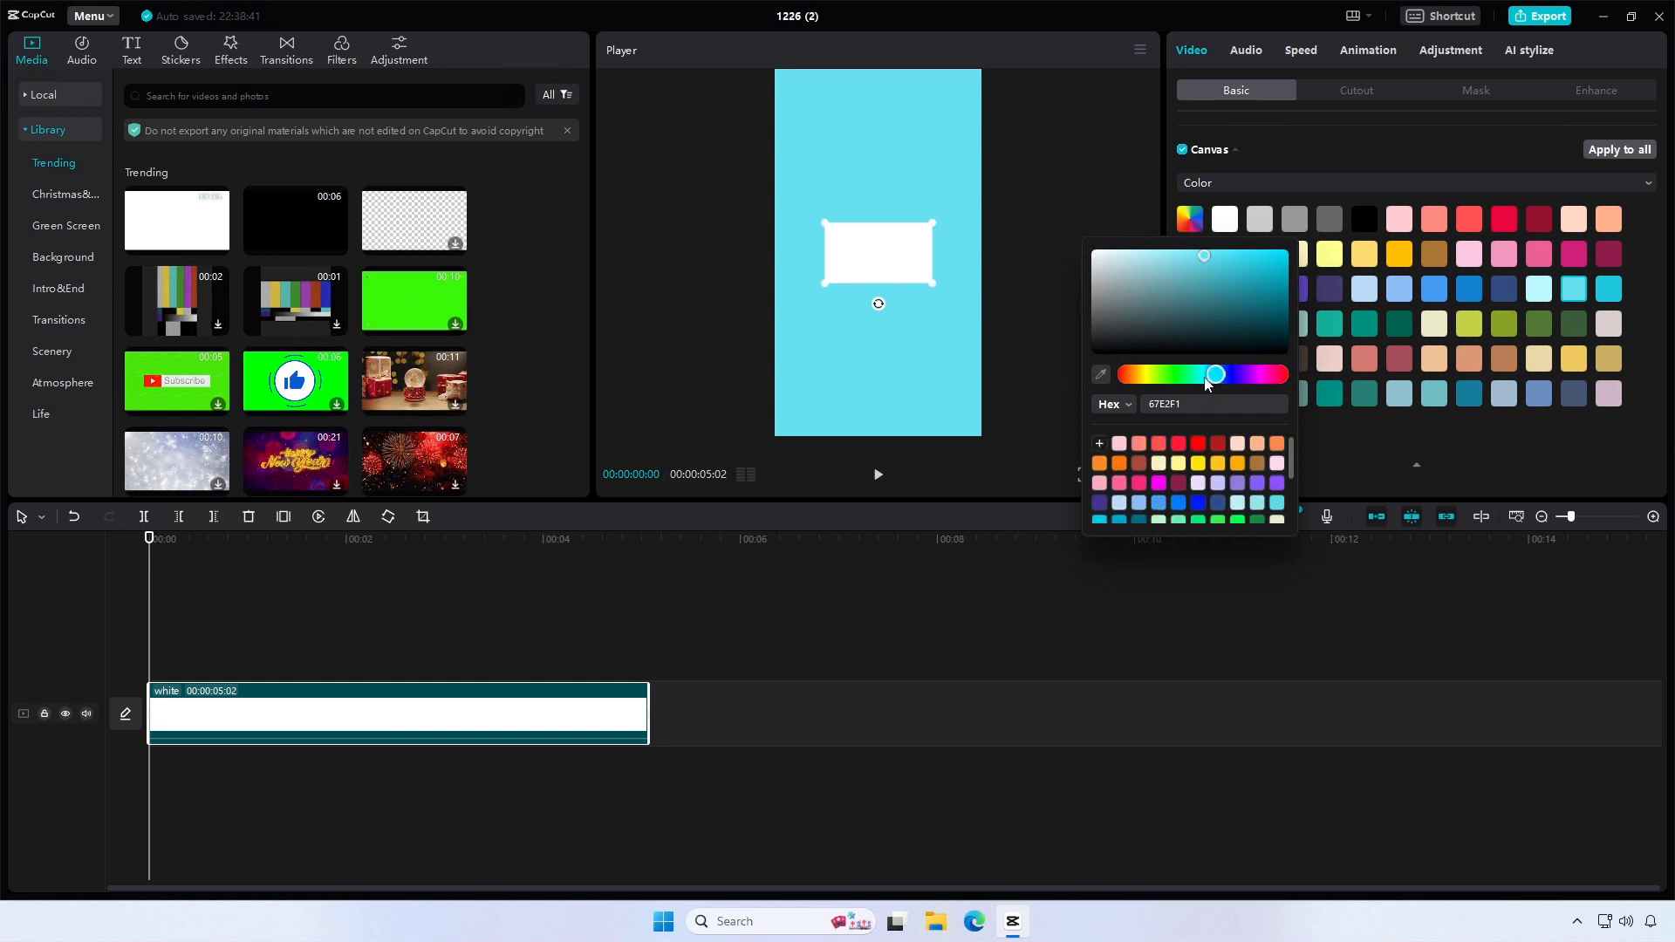
{"action": "mouse_move", "coordinate": [1206, 381]}
{"action": "left_mouse_down"}
{"action": "mouse_move", "coordinate": [1243, 378]}
{"action": "mouse_move", "coordinate": [1161, 382]}
{"action": "mouse_move", "coordinate": [1261, 380]}
{"action": "mouse_move", "coordinate": [1193, 380]}
{"action": "mouse_move", "coordinate": [1245, 380]}
{"action": "mouse_move", "coordinate": [1225, 379]}
{"action": "left_mouse_up"}
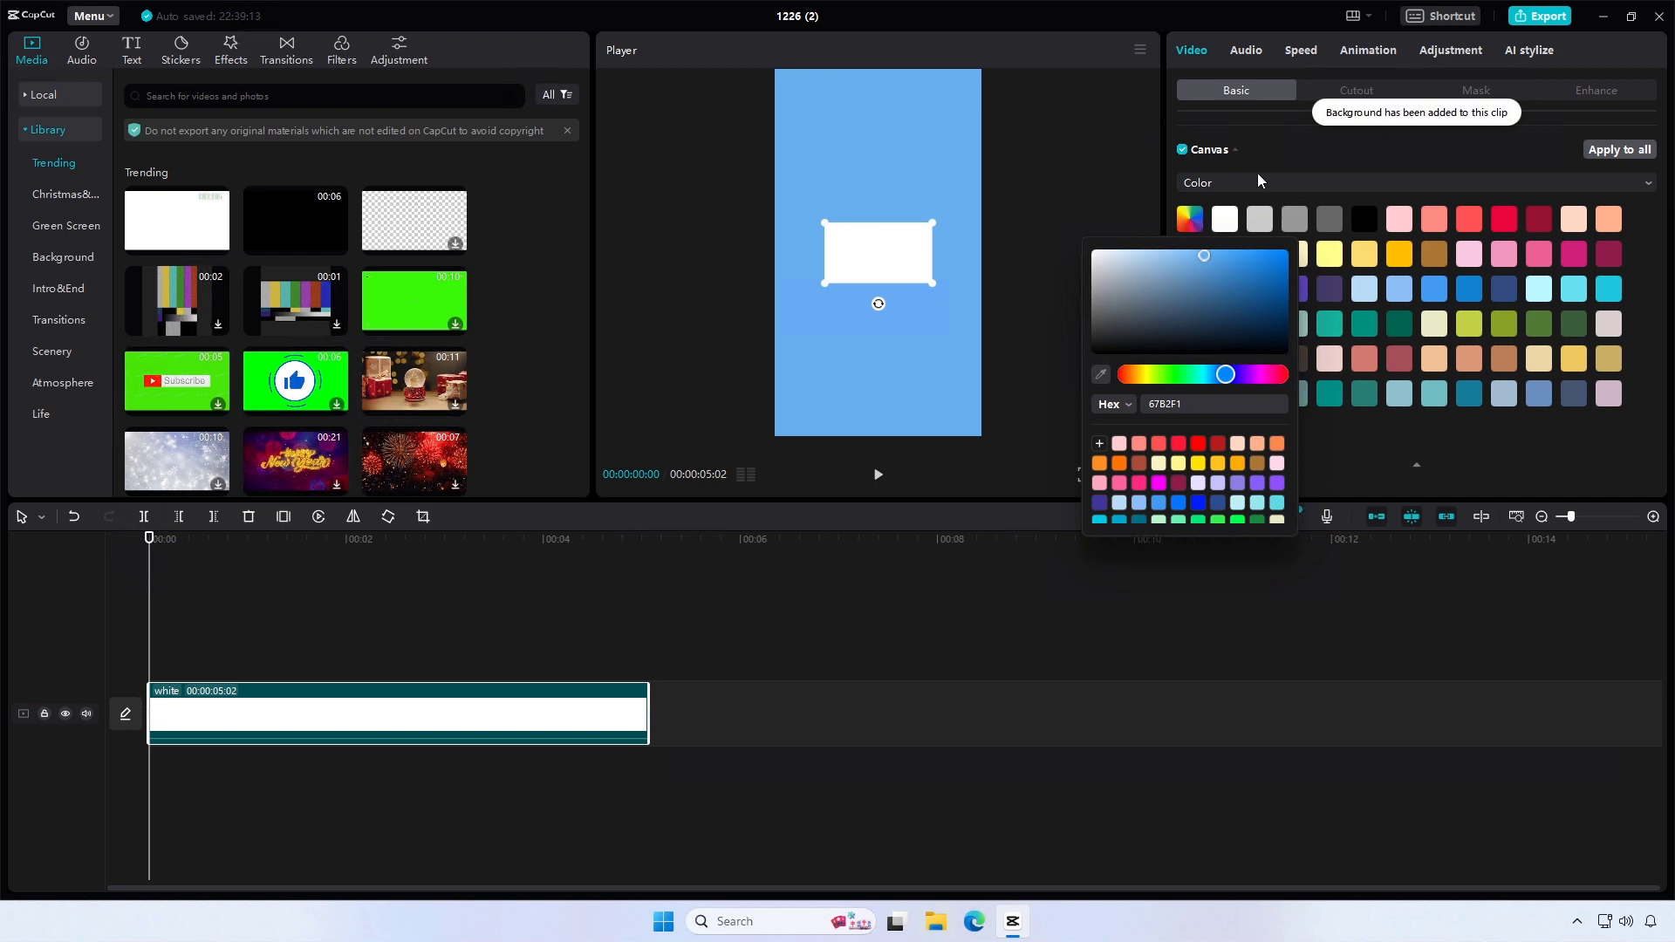
{"action": "scroll", "coordinate": [1215, 466], "scroll_direction": "down", "scroll_amount": 5}
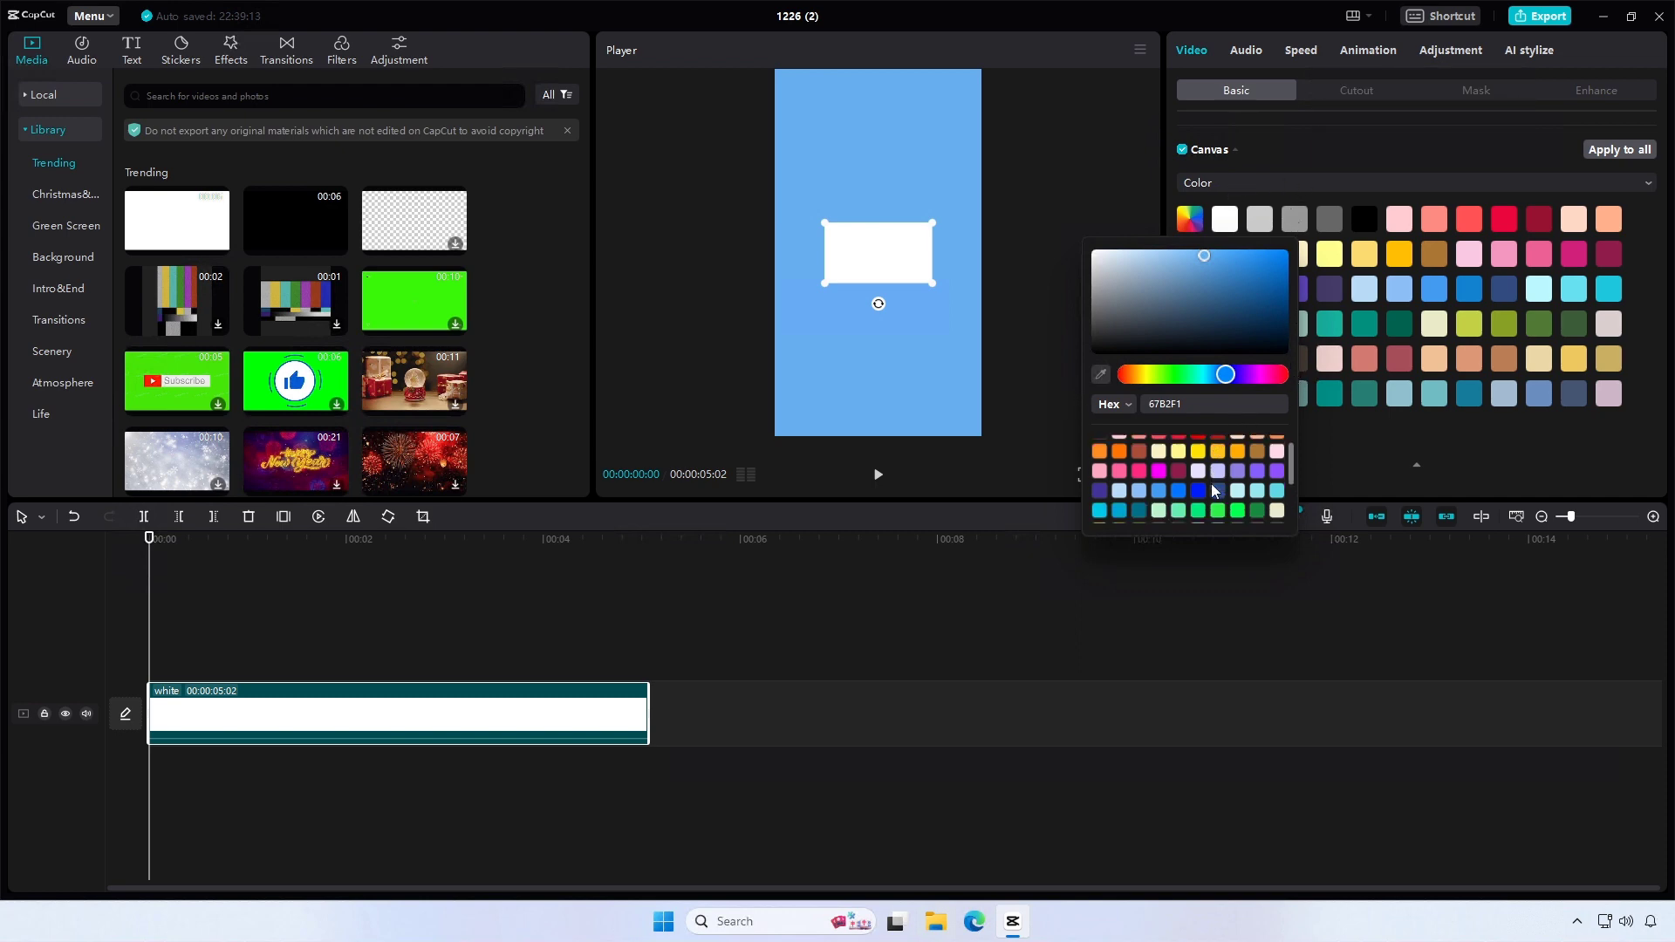
{"action": "scroll", "coordinate": [1215, 492], "scroll_direction": "up", "scroll_amount": 5}
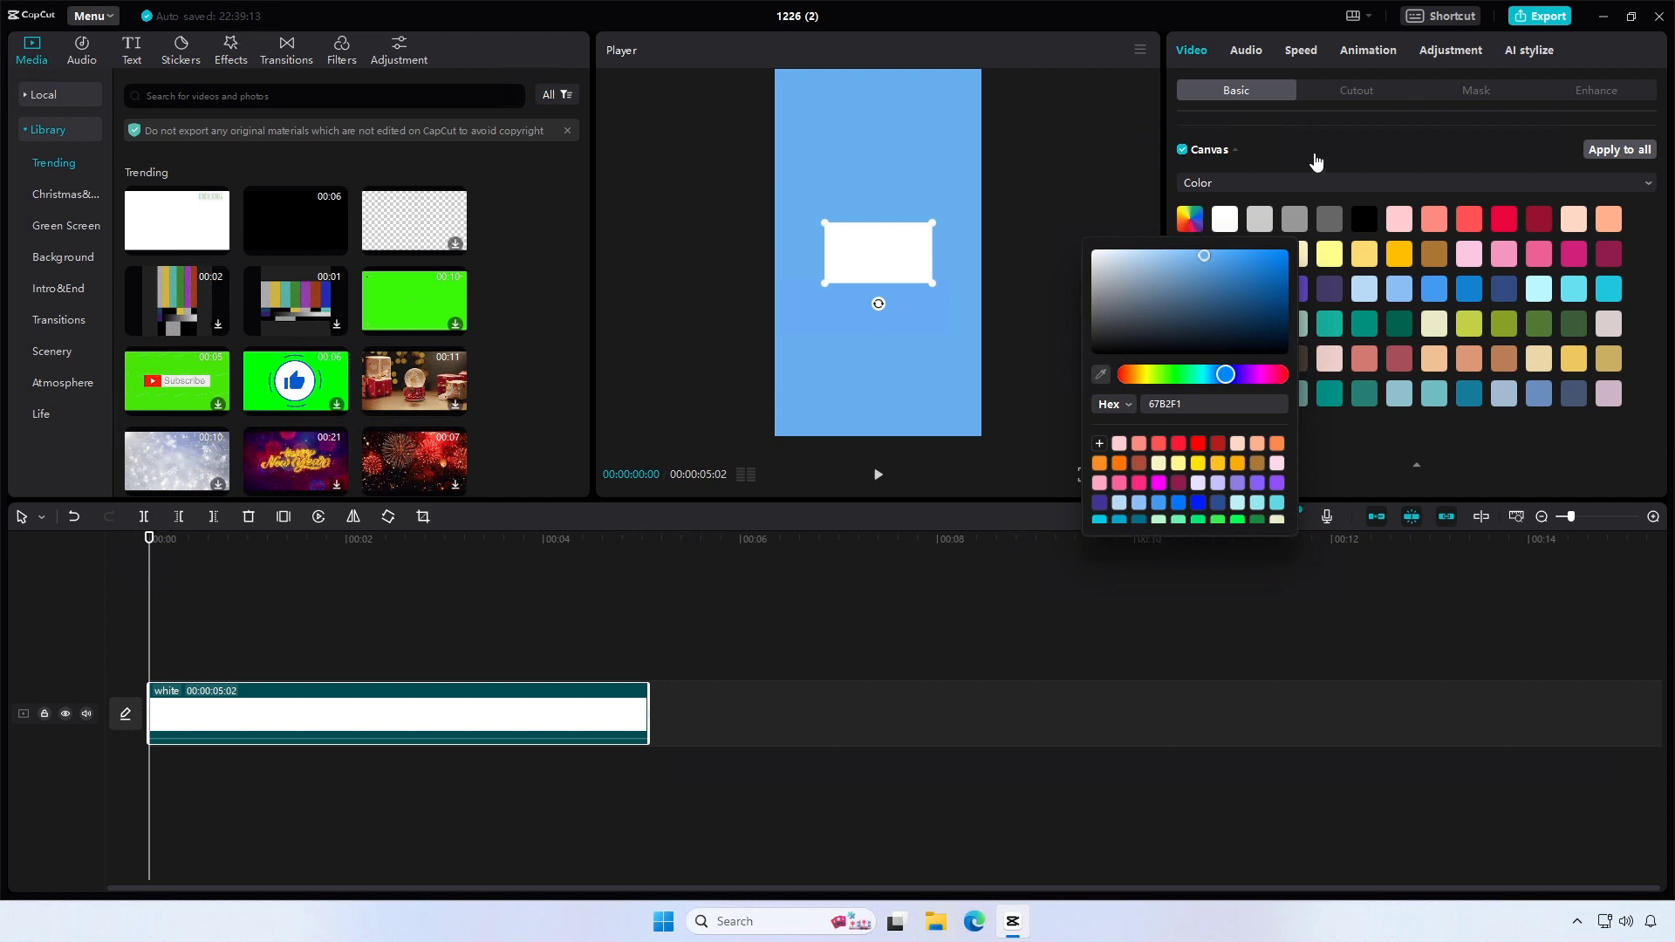
{"action": "left_click", "coordinate": [1187, 228]}
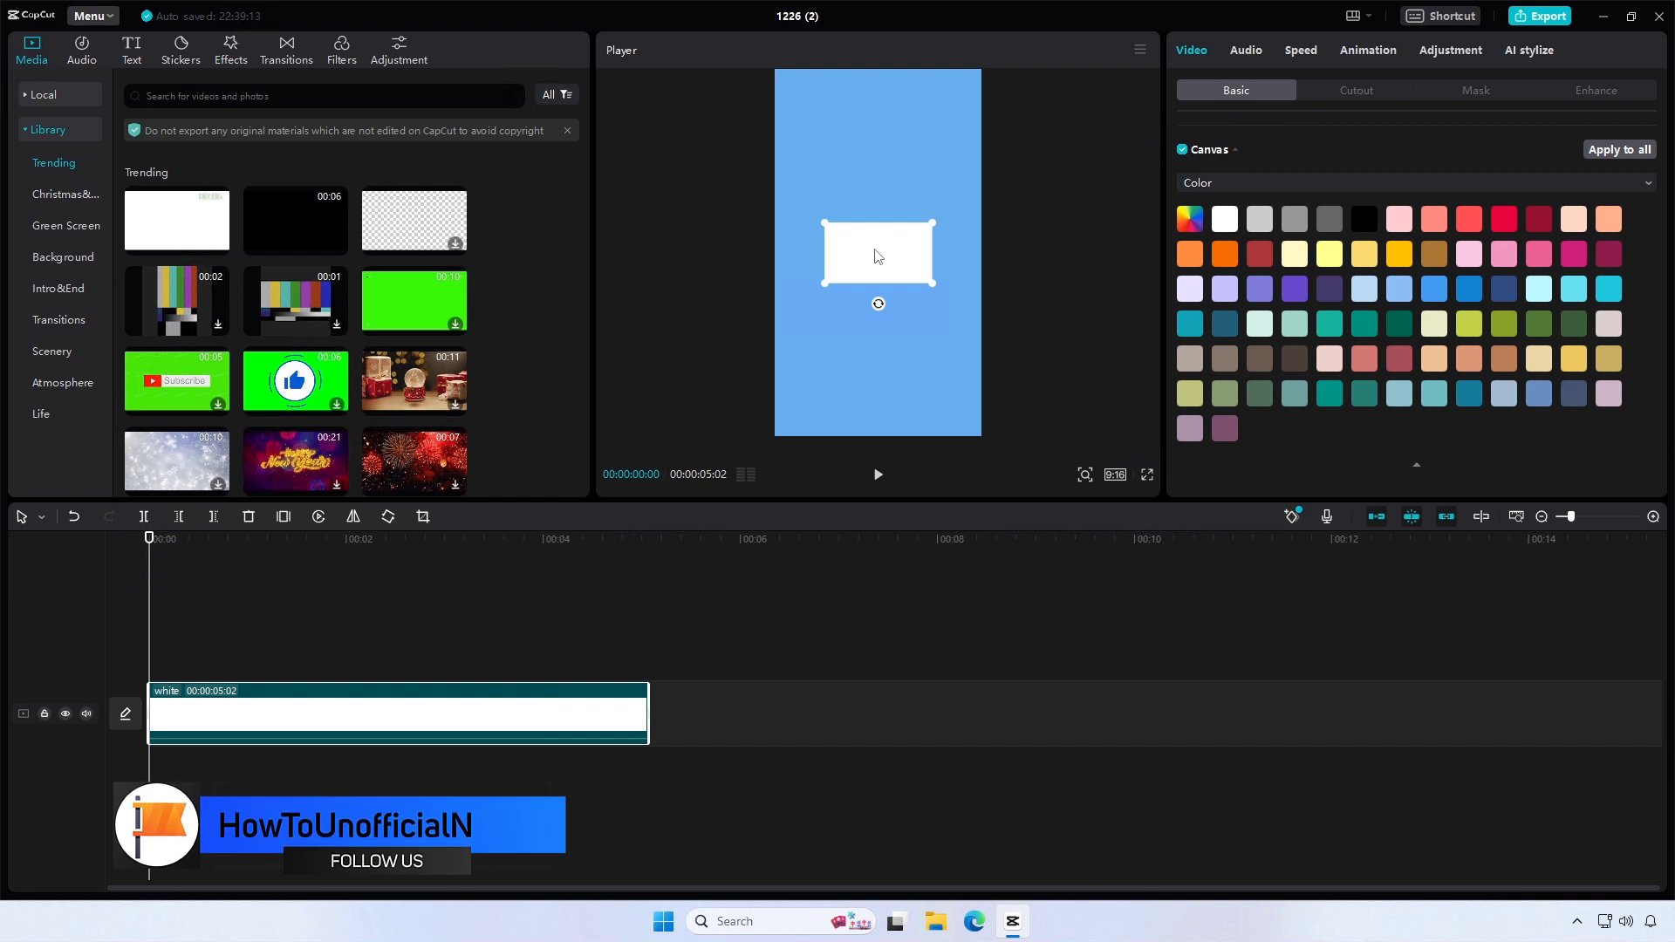
Drag the white rectangle out of the frame, ending off the canvas's right side.
{"action": "mouse_move", "coordinate": [858, 270]}
{"action": "left_mouse_down"}
{"action": "mouse_move", "coordinate": [665, 227]}
{"action": "mouse_move", "coordinate": [679, 255]}
{"action": "left_mouse_up"}
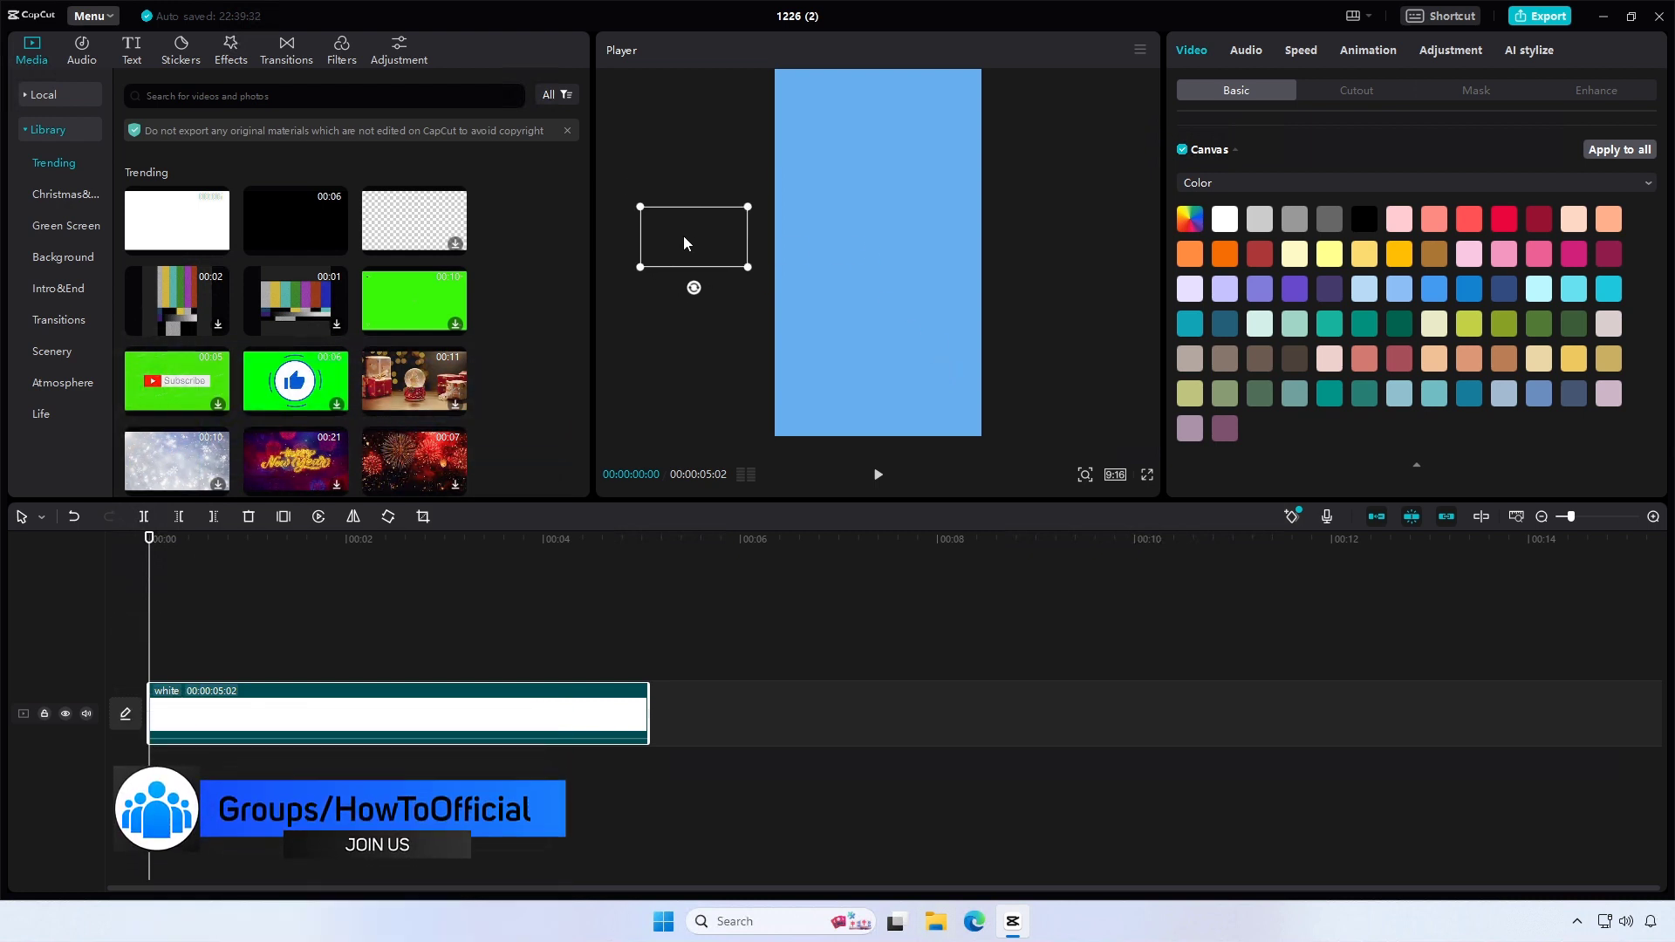
{"action": "left_click_drag", "start_coordinate": [684, 239], "coordinate": [1081, 242]}
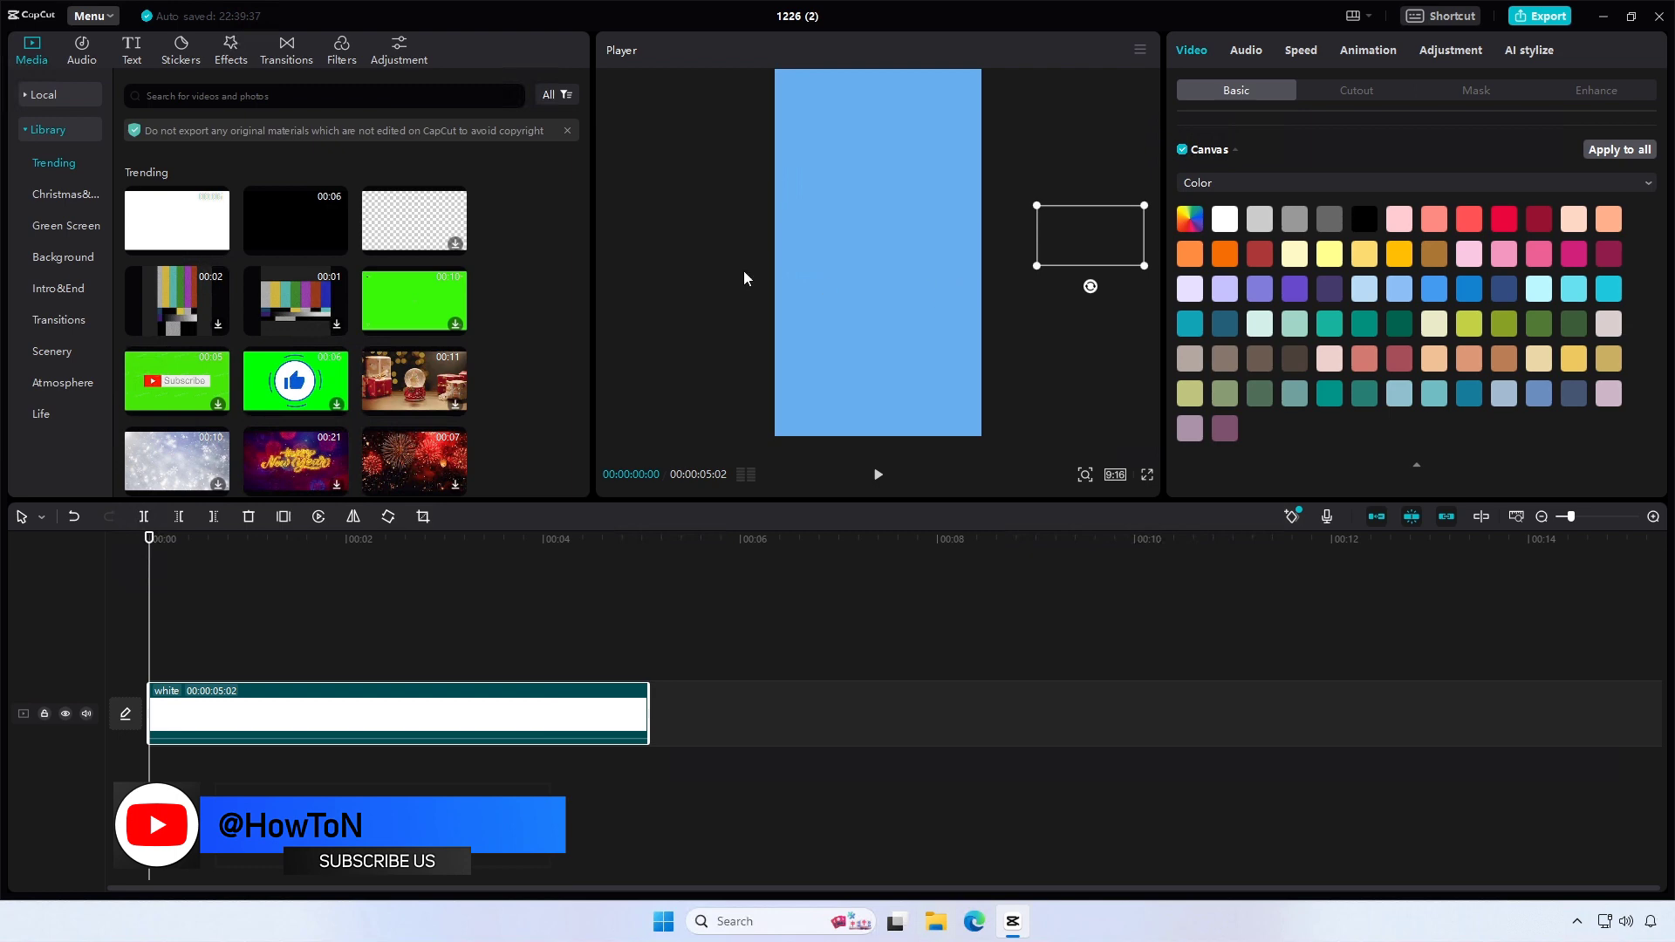
Add the blue Abc text template to the timeline and edit its text to 'HowTo'.
{"action": "left_click", "coordinate": [131, 52]}
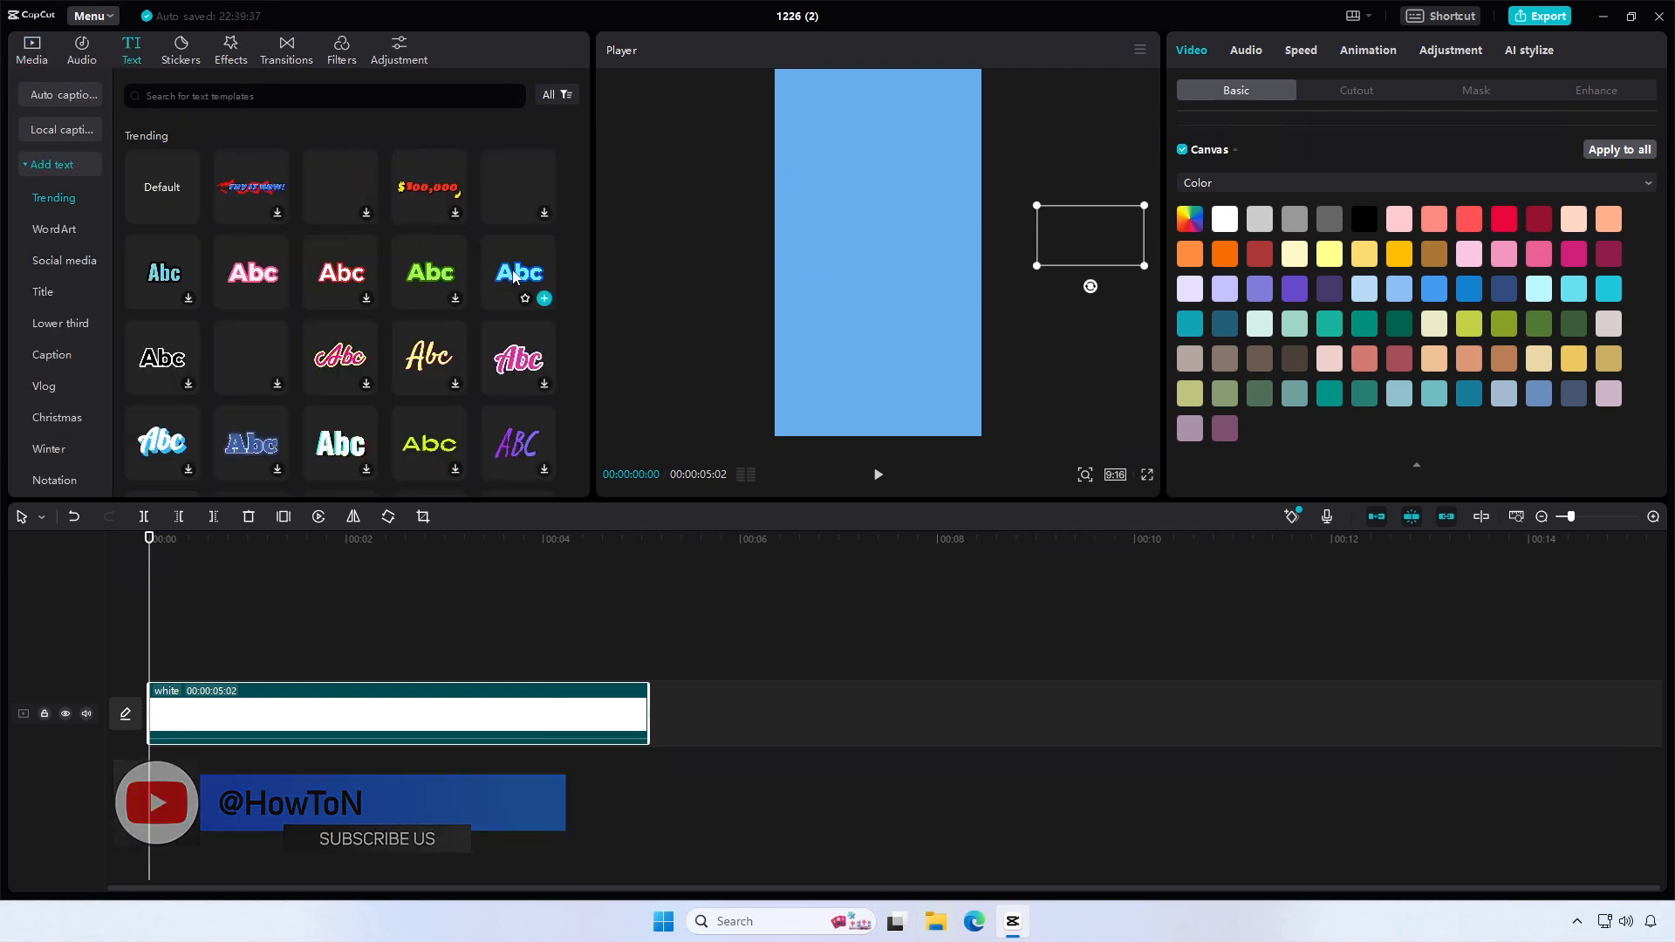
{"action": "left_click_drag", "start_coordinate": [511, 275], "coordinate": [149, 663]}
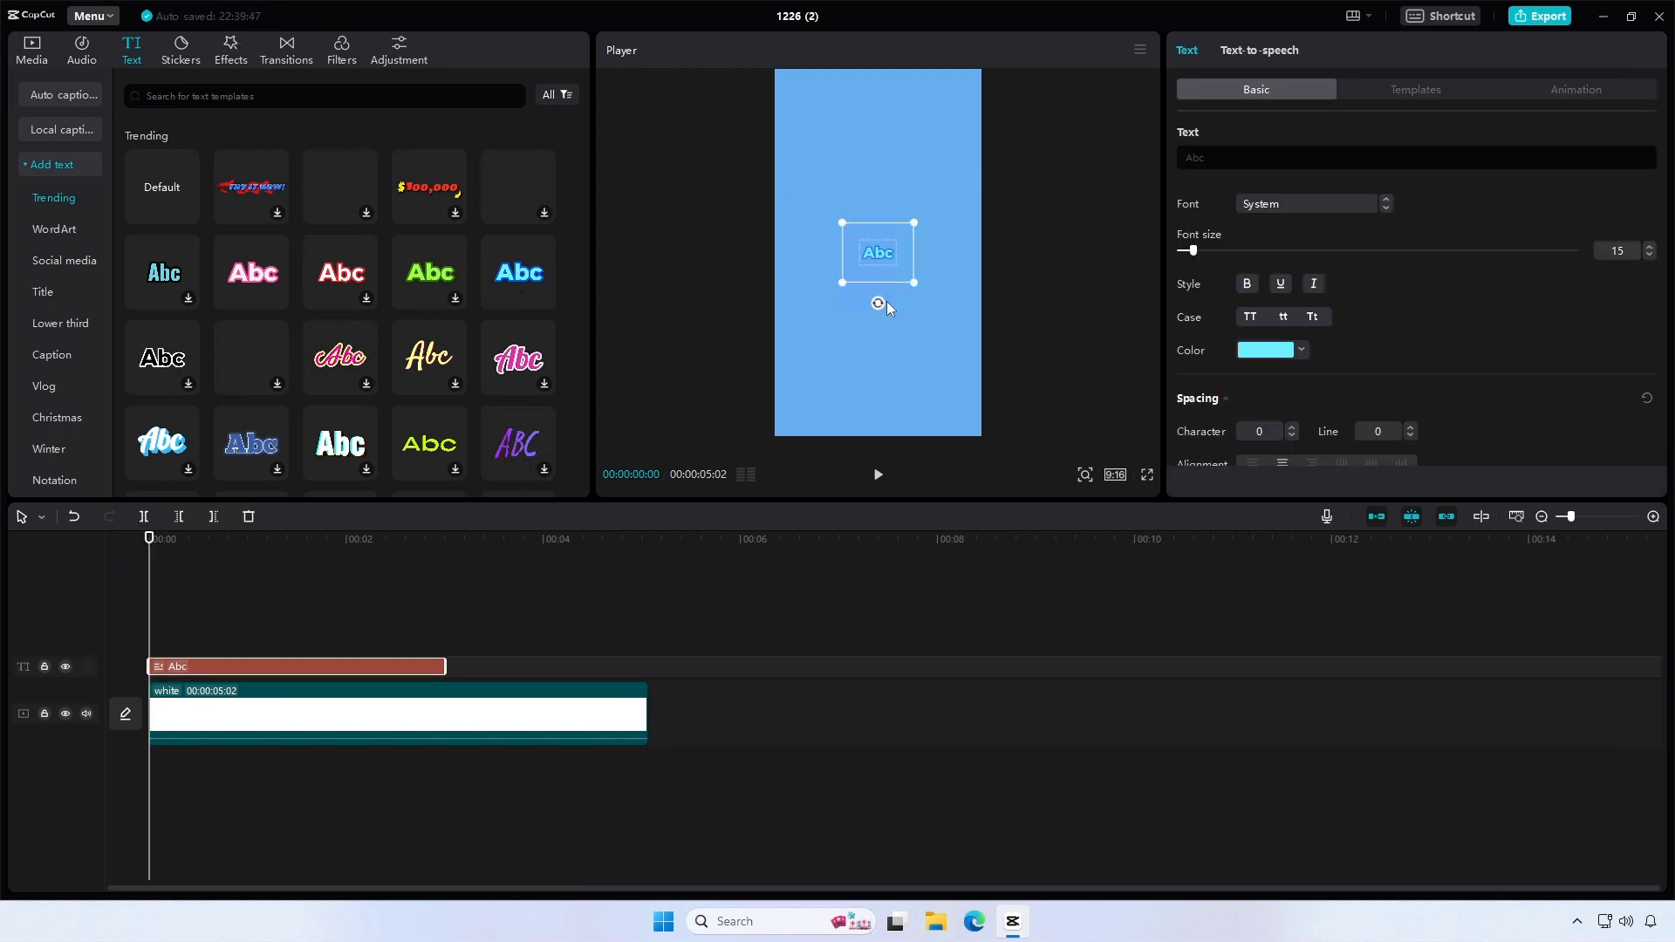
{"action": "double_click", "coordinate": [877, 253]}
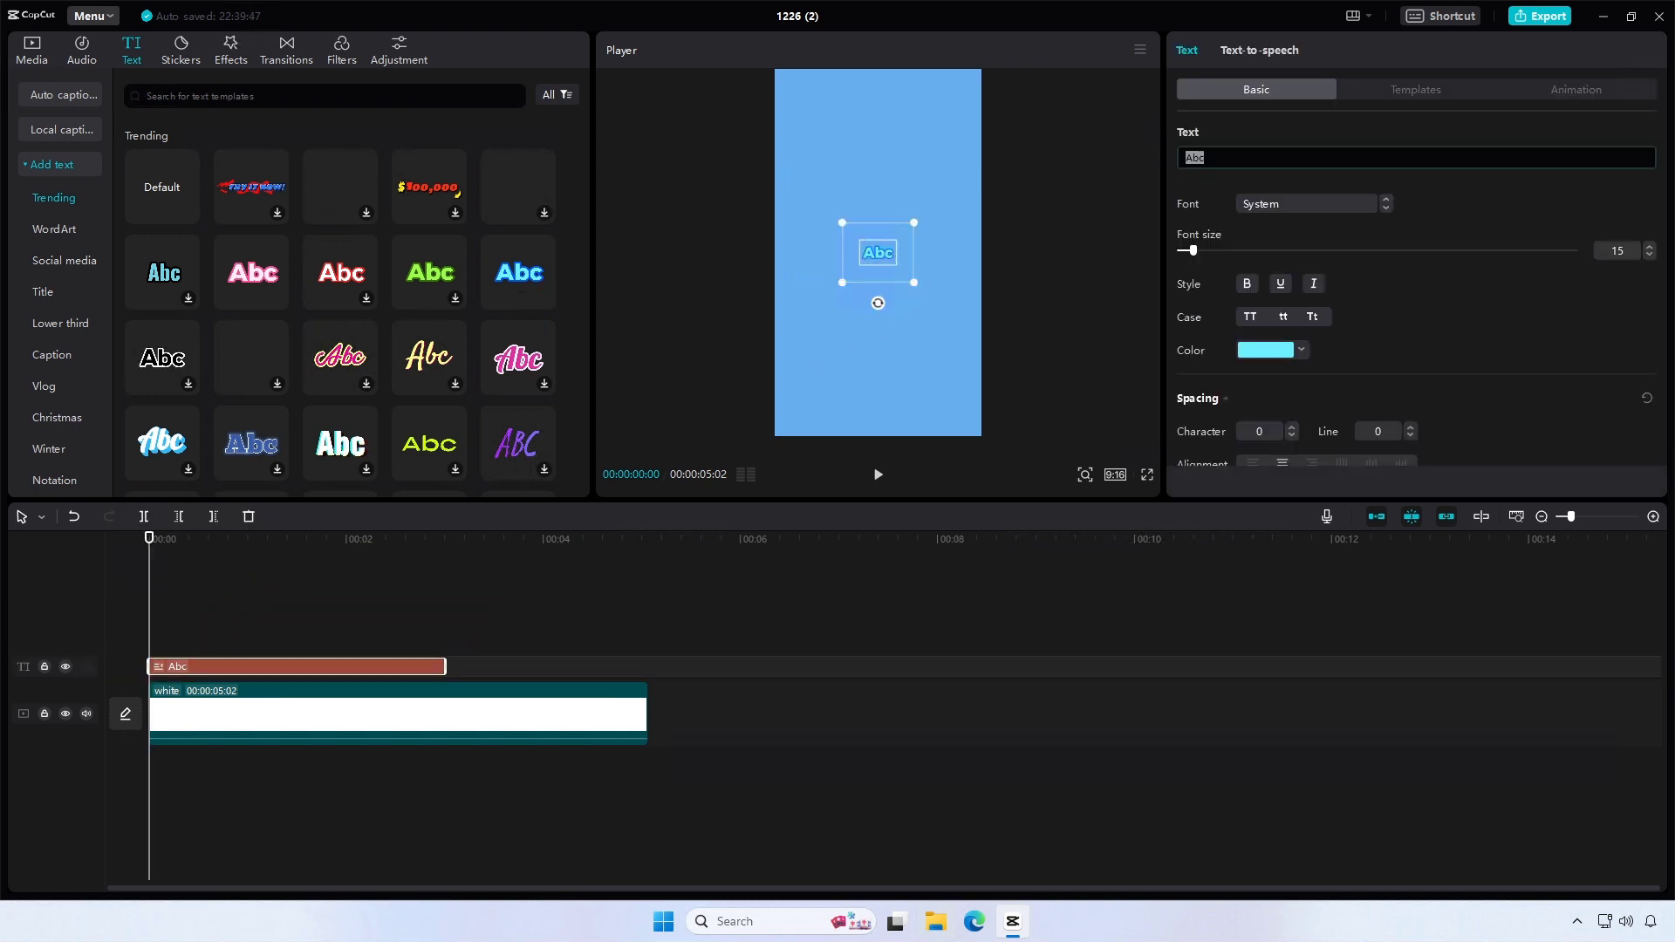
{"action": "type", "text": "How"}
{"action": "type", "text": "To"}
Enlarge the HowTo title on the canvas and scrub playback to review it.
{"action": "mouse_move", "coordinate": [927, 283]}
{"action": "left_mouse_down"}
{"action": "mouse_move", "coordinate": [1074, 332]}
{"action": "mouse_move", "coordinate": [1097, 364]}
{"action": "left_mouse_up"}
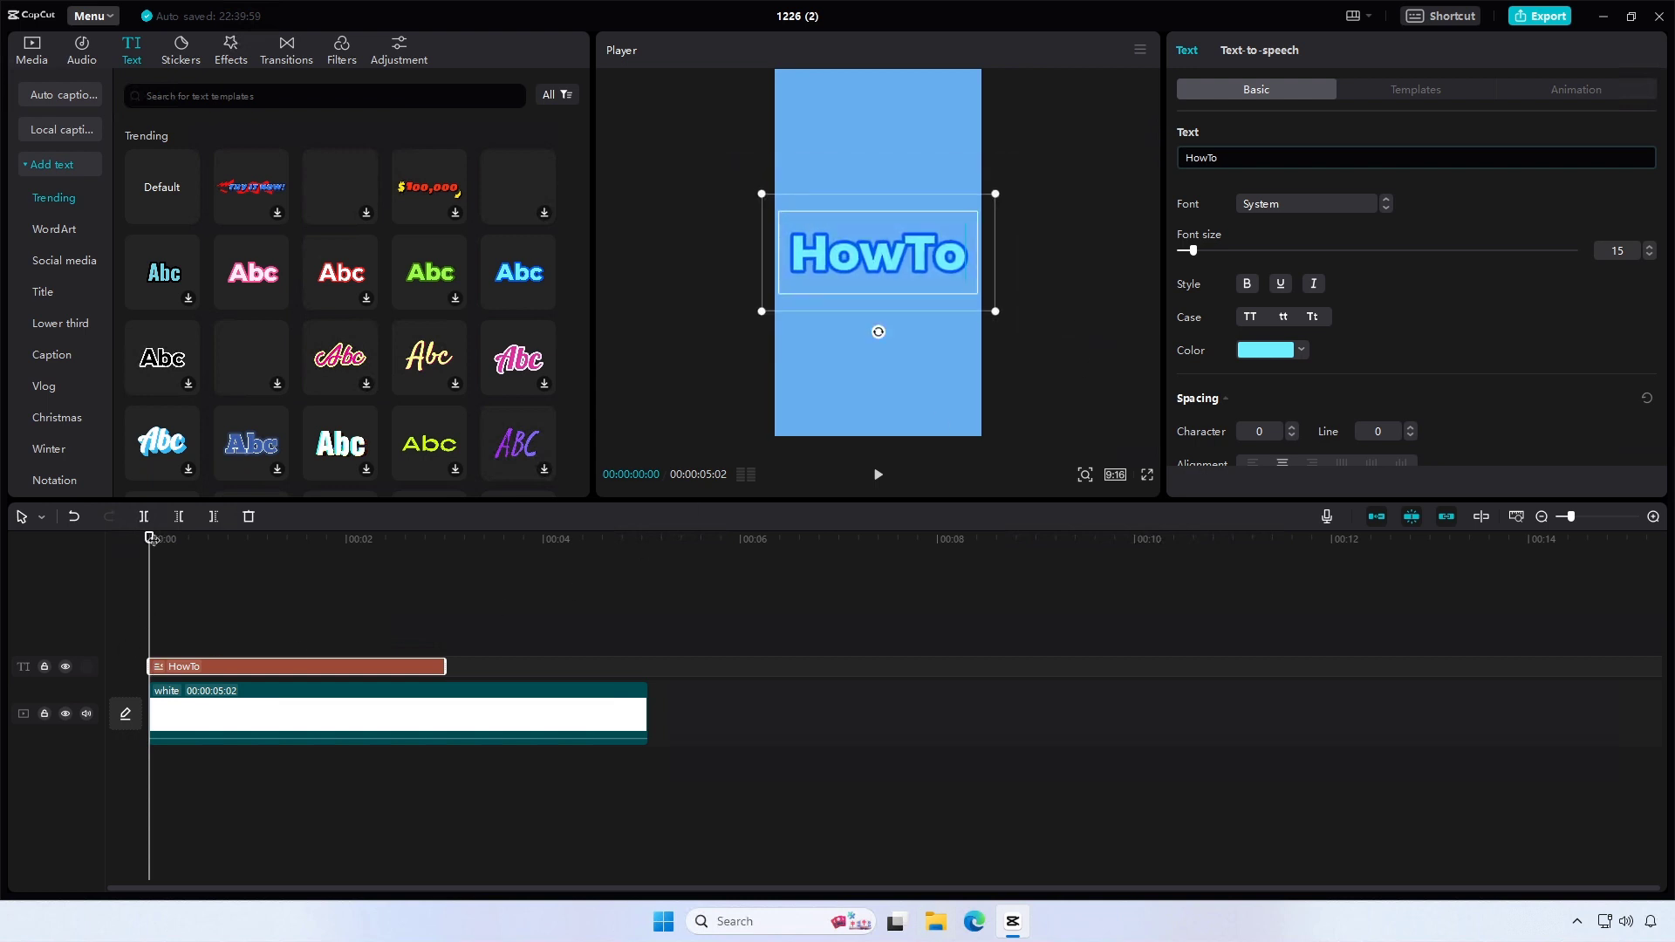
{"action": "mouse_move", "coordinate": [150, 538]}
{"action": "left_mouse_down"}
{"action": "mouse_move", "coordinate": [423, 541]}
{"action": "mouse_move", "coordinate": [211, 542]}
{"action": "mouse_move", "coordinate": [280, 539]}
{"action": "left_mouse_up"}
{"action": "left_click", "coordinate": [306, 627]}
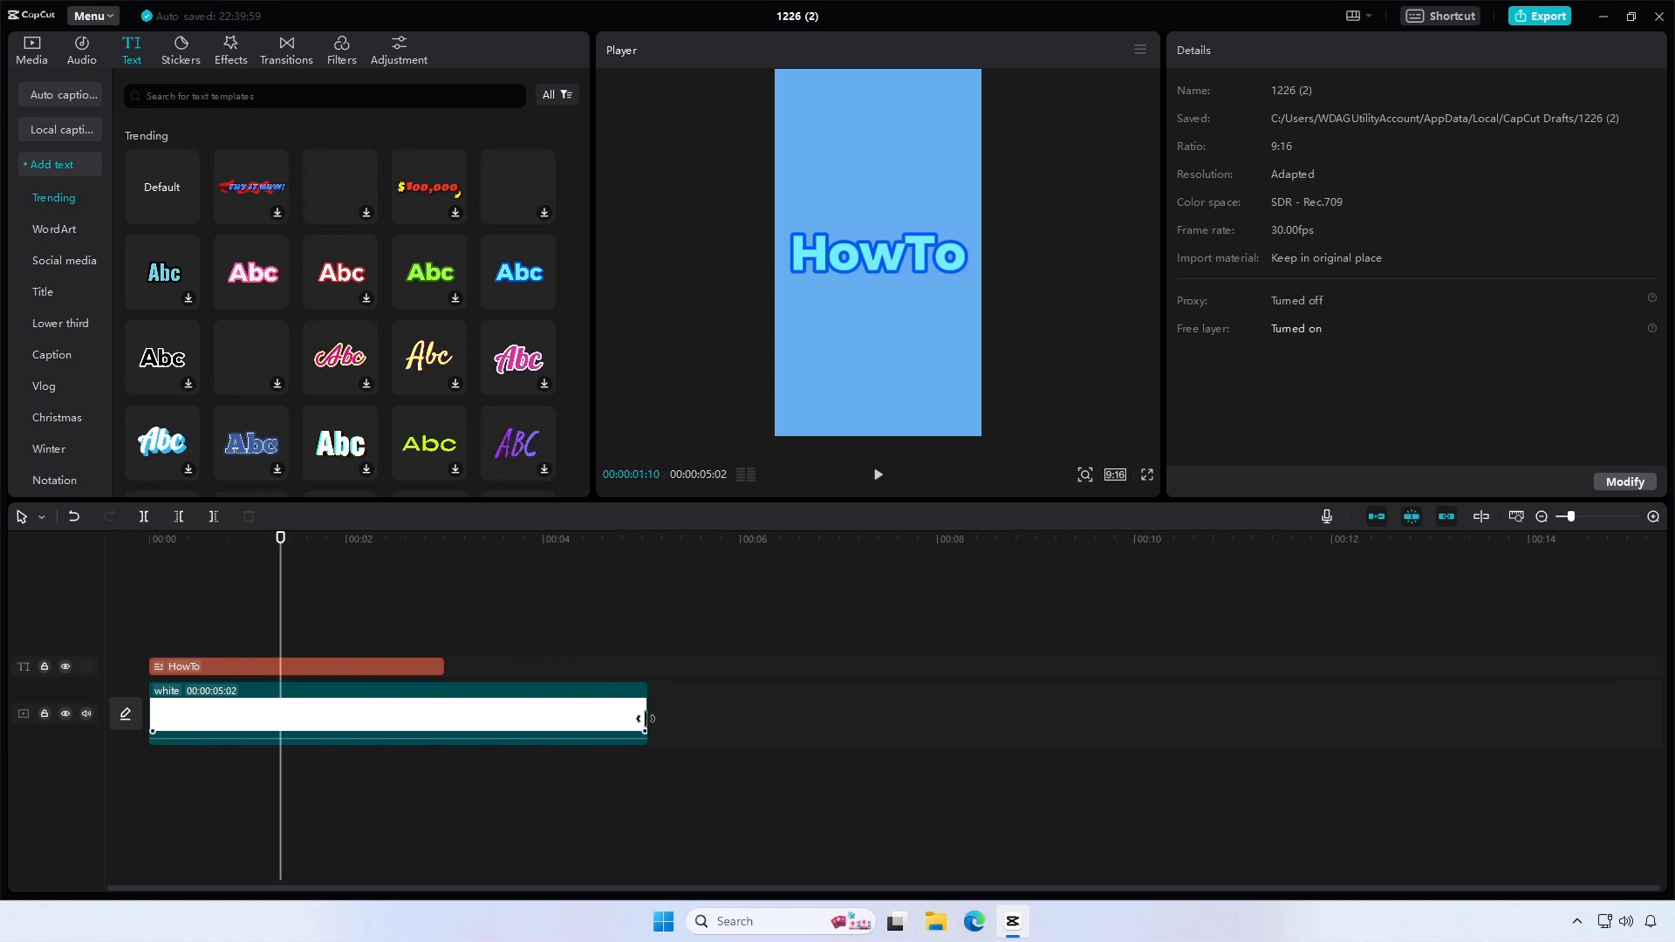
Trim the white clip to 00:00:03:00 and scrub ahead to preview the title.
{"action": "left_click", "coordinate": [625, 715]}
{"action": "left_click_drag", "start_coordinate": [626, 715], "coordinate": [446, 715]}
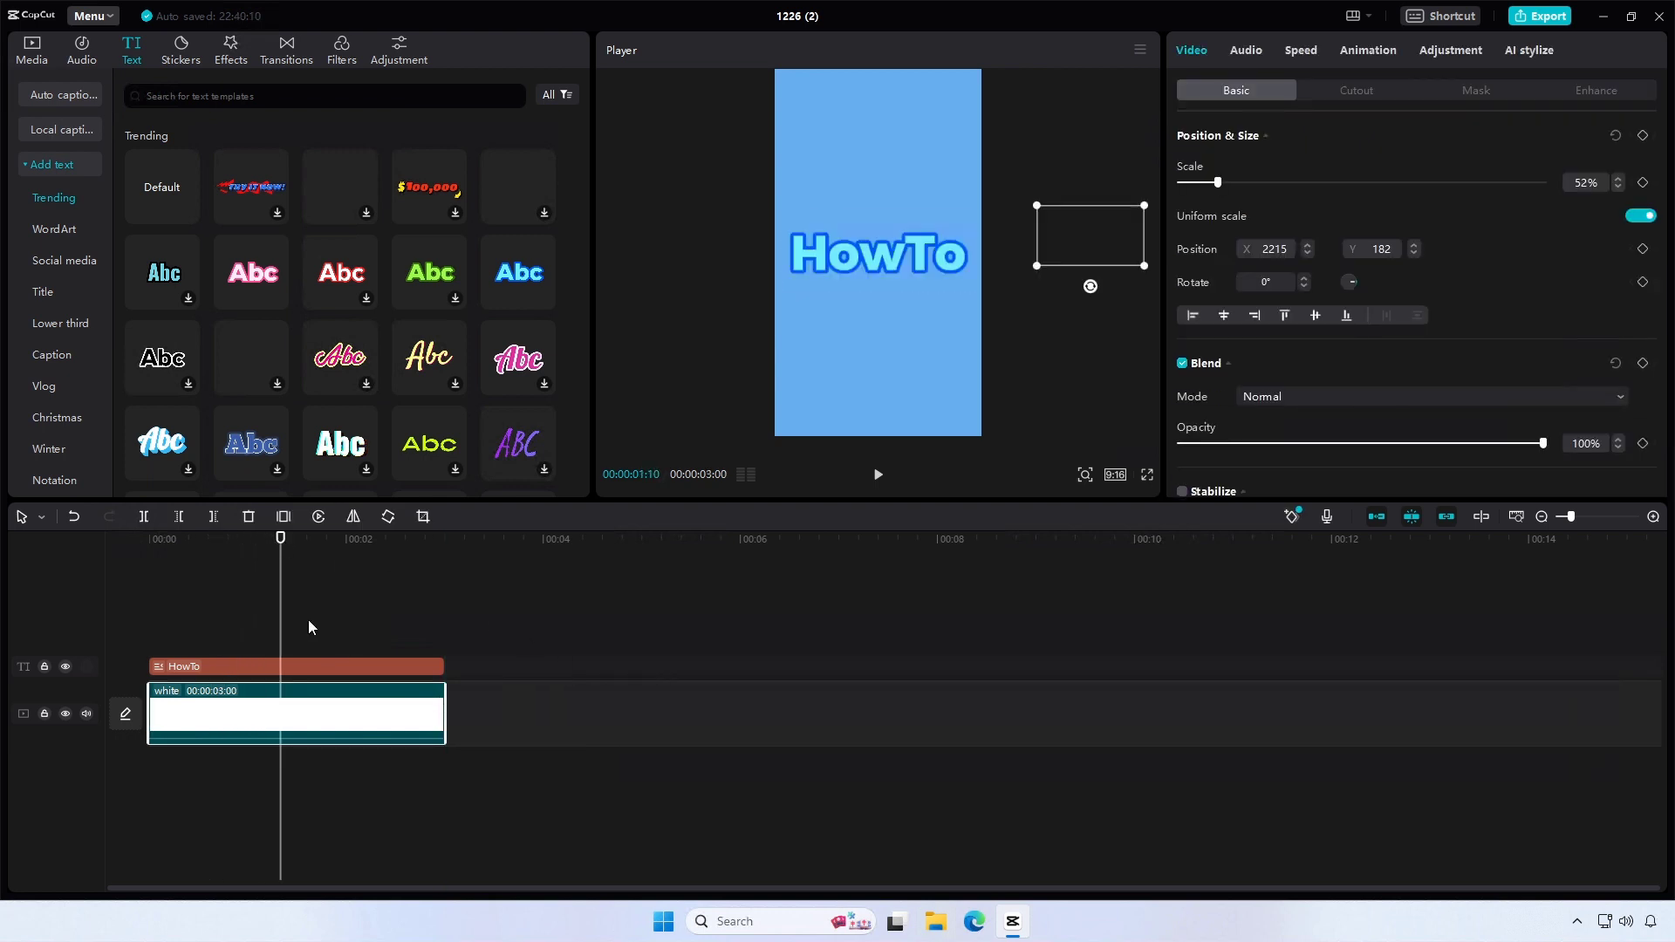
{"action": "mouse_move", "coordinate": [280, 543]}
{"action": "left_mouse_down"}
{"action": "mouse_move", "coordinate": [225, 543]}
{"action": "mouse_move", "coordinate": [320, 543]}
{"action": "left_mouse_up"}
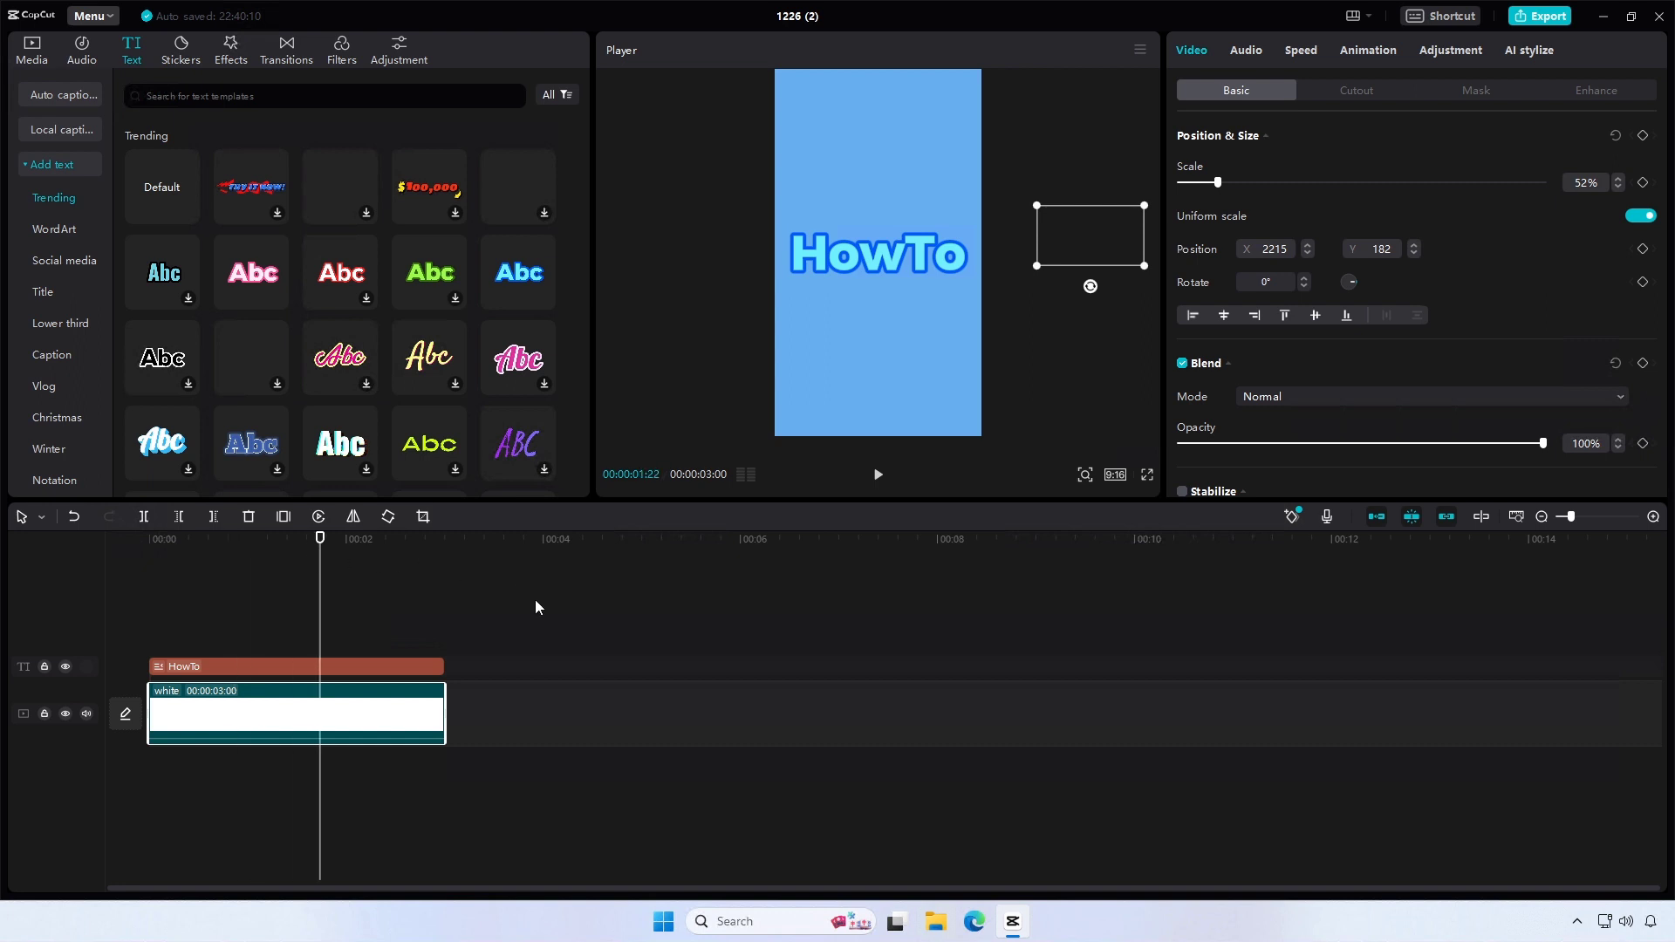
Switch the project to 16:9 and shrink the HowTo title to fit the canvas.
{"action": "left_click", "coordinate": [1114, 475]}
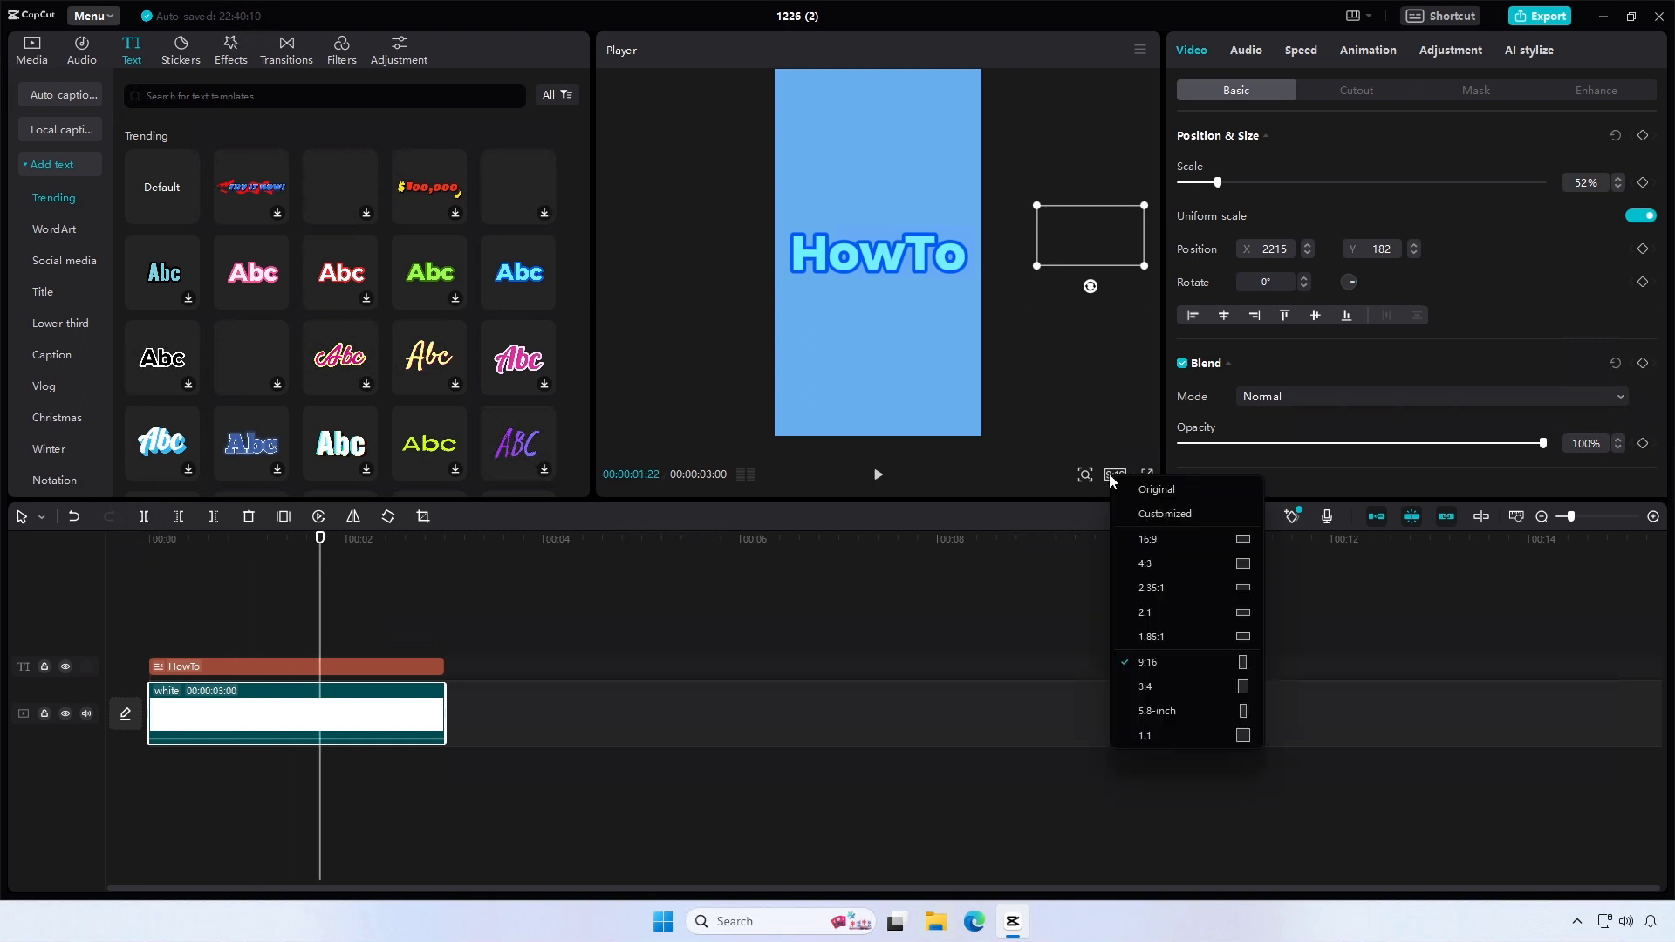
{"action": "left_click", "coordinate": [1166, 541]}
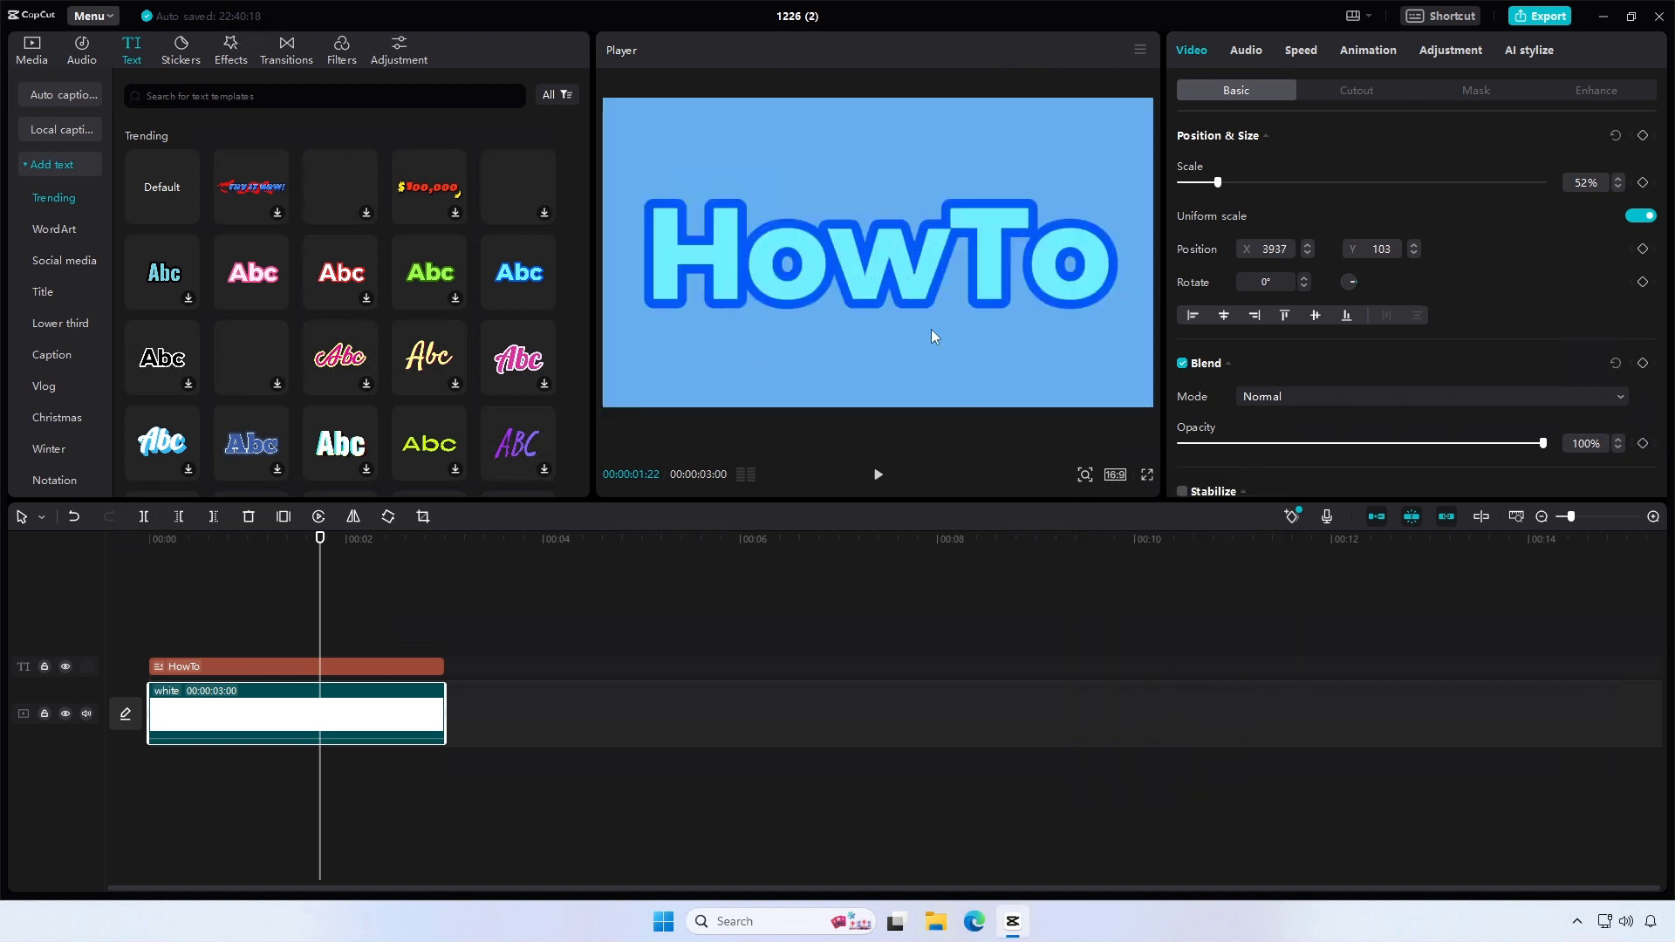
{"action": "left_click", "coordinate": [920, 295]}
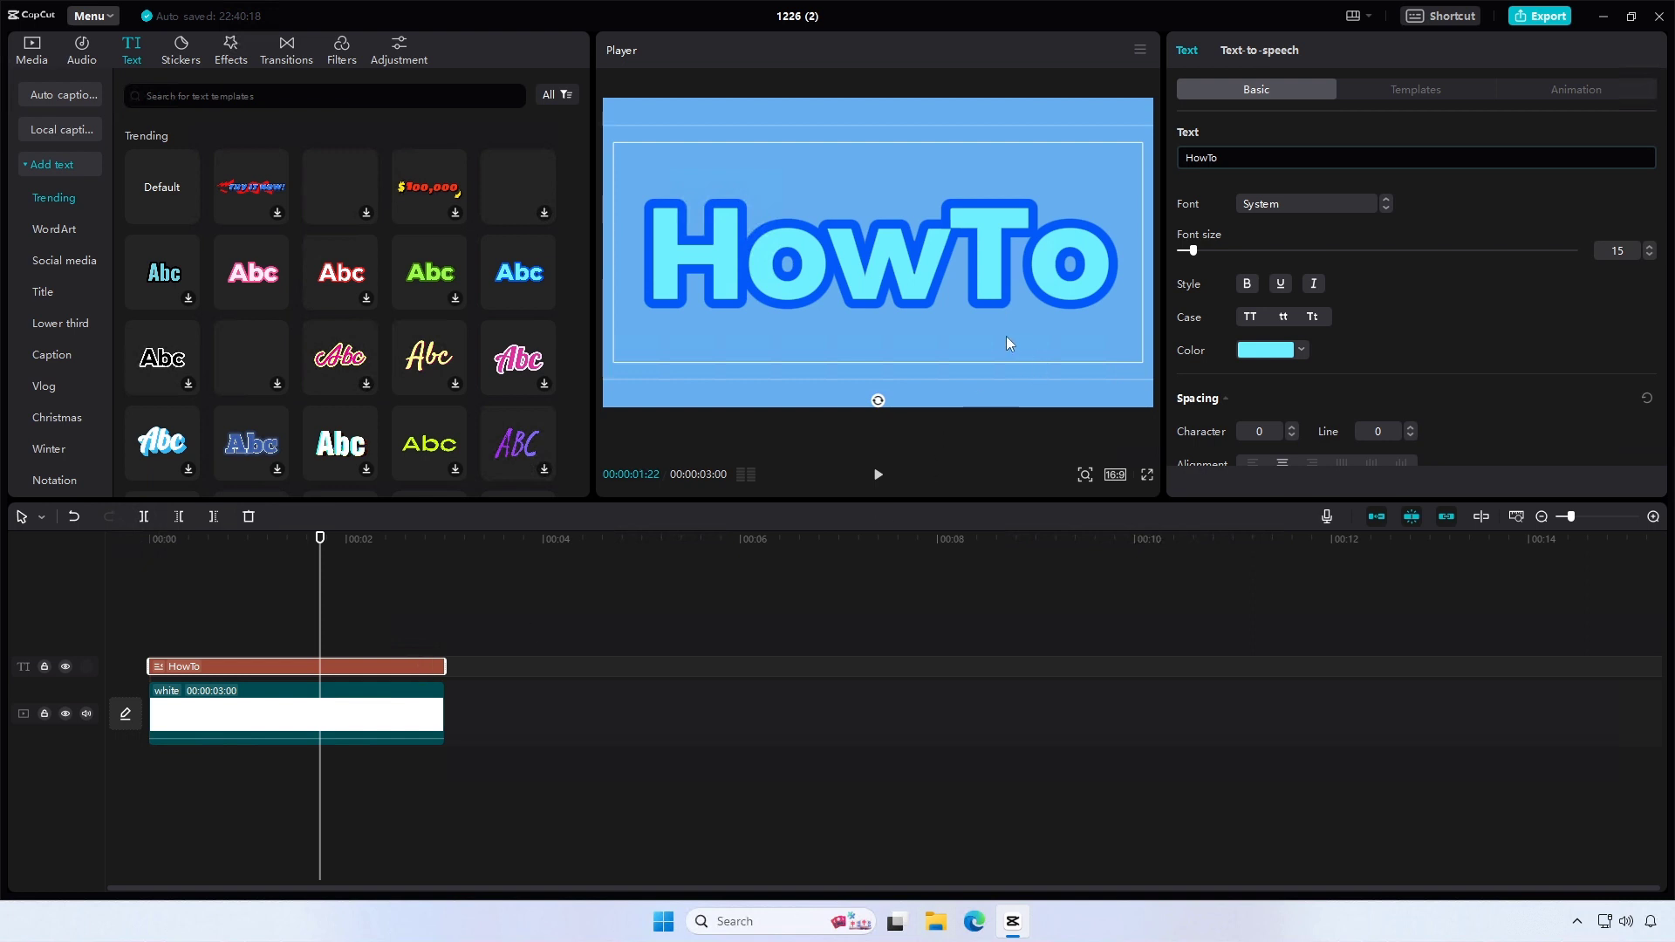
{"action": "left_click_drag", "start_coordinate": [1141, 360], "coordinate": [1020, 309]}
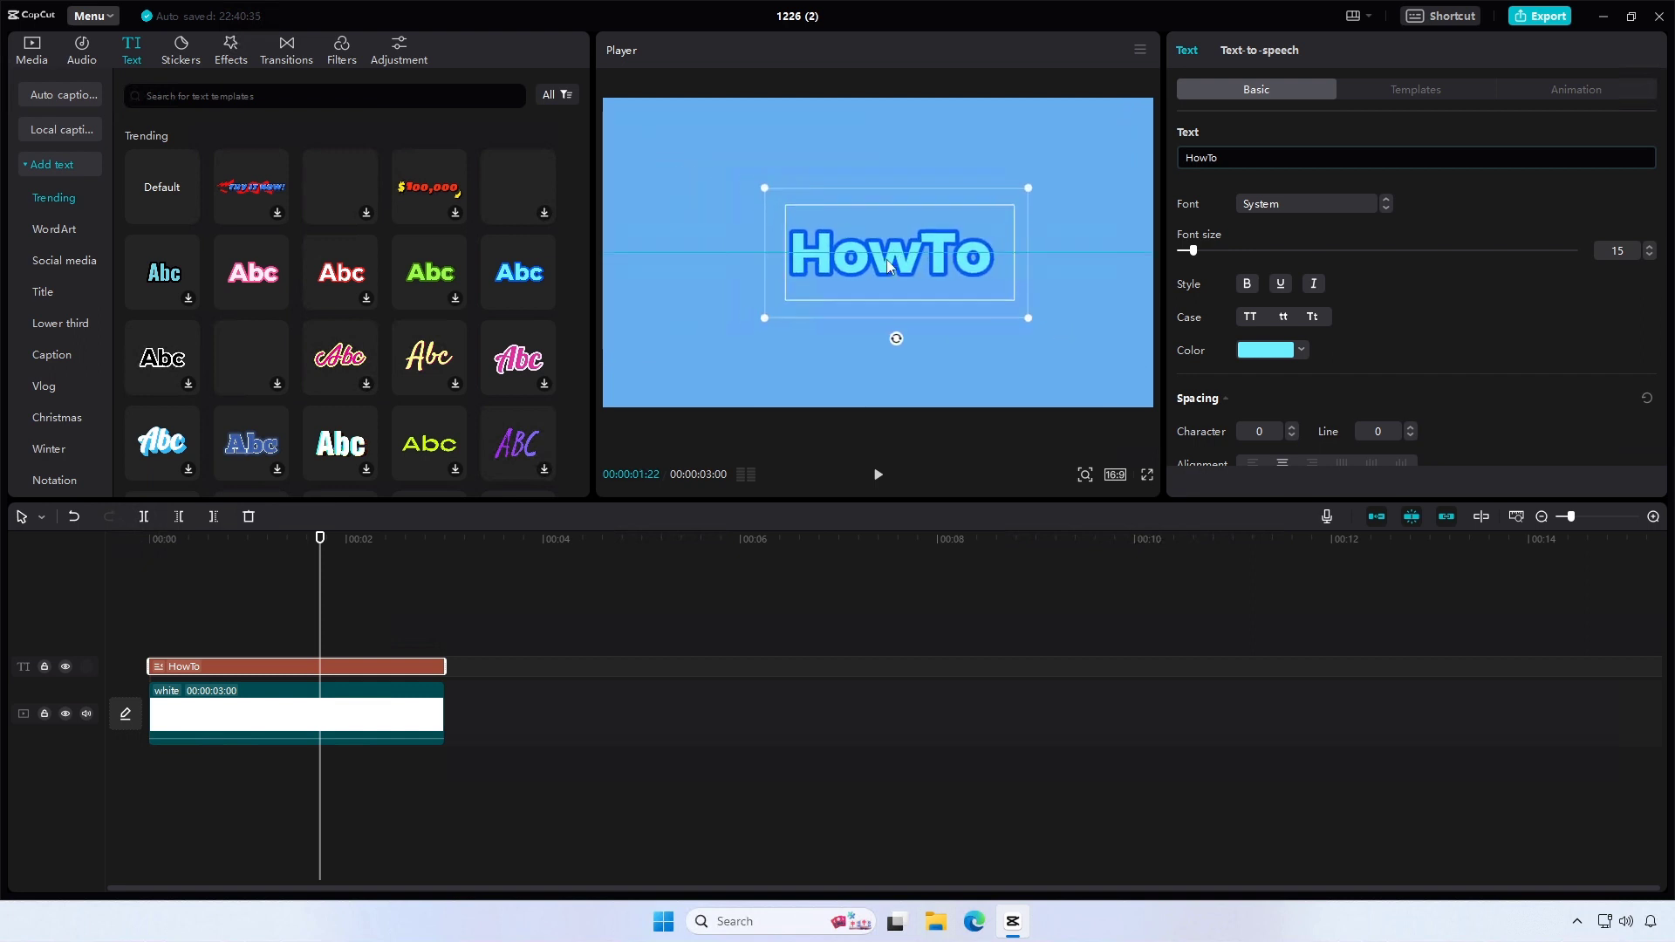